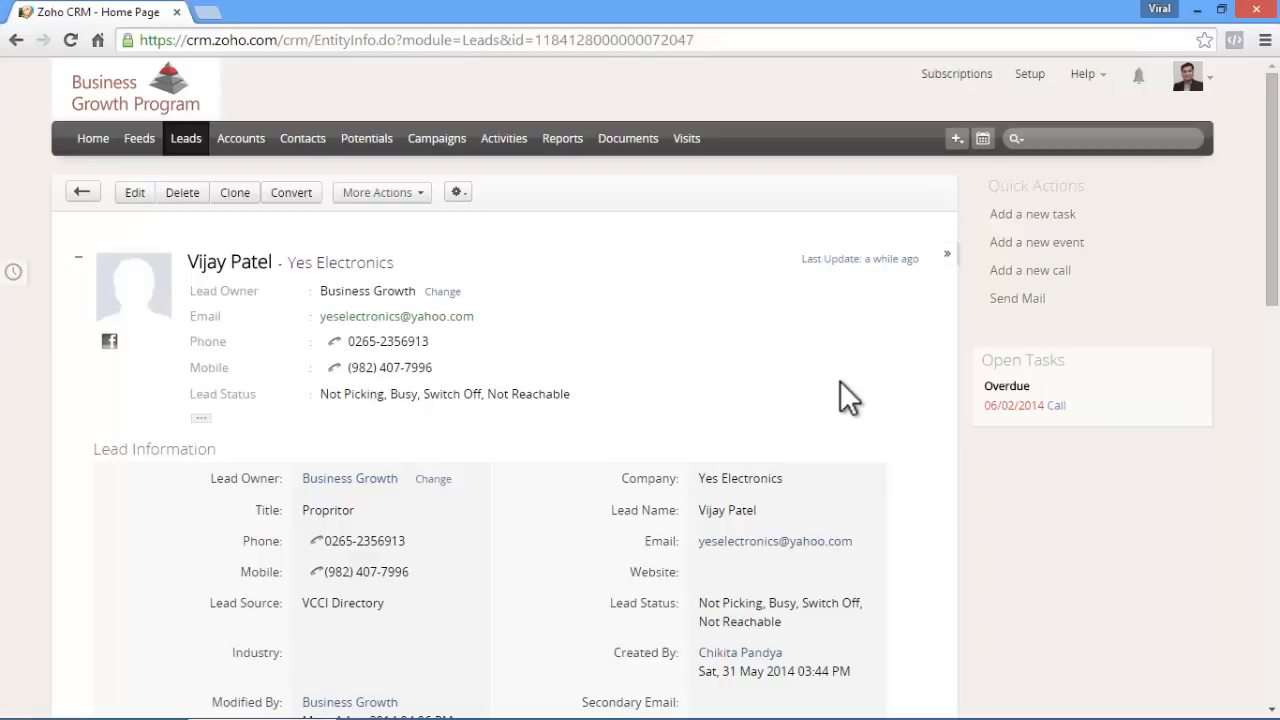
# Add and save a note on the lead reading "He will Subscribe next monday"
pyautogui.moveTo(1274, 122); pyautogui.dragTo(1272, 379)
pyautogui.click(220, 366)
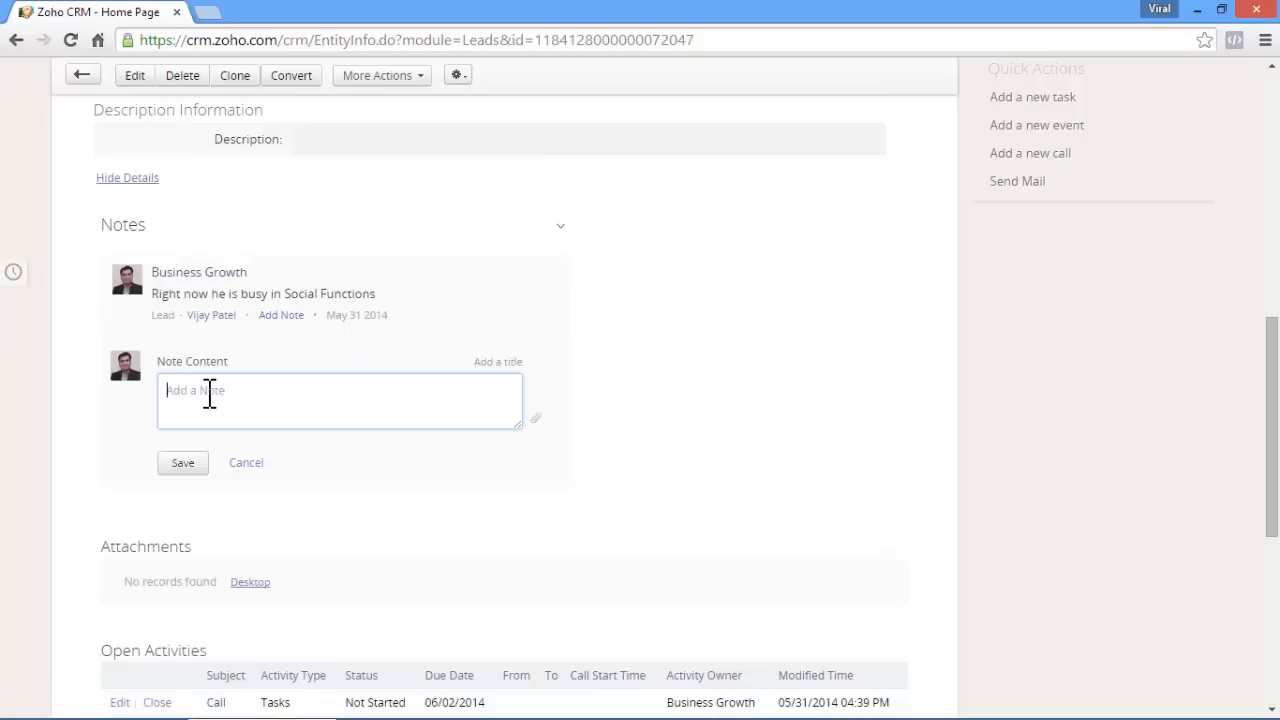
pyautogui.write('He will Subscribe next monday.')
pyautogui.click(189, 463)
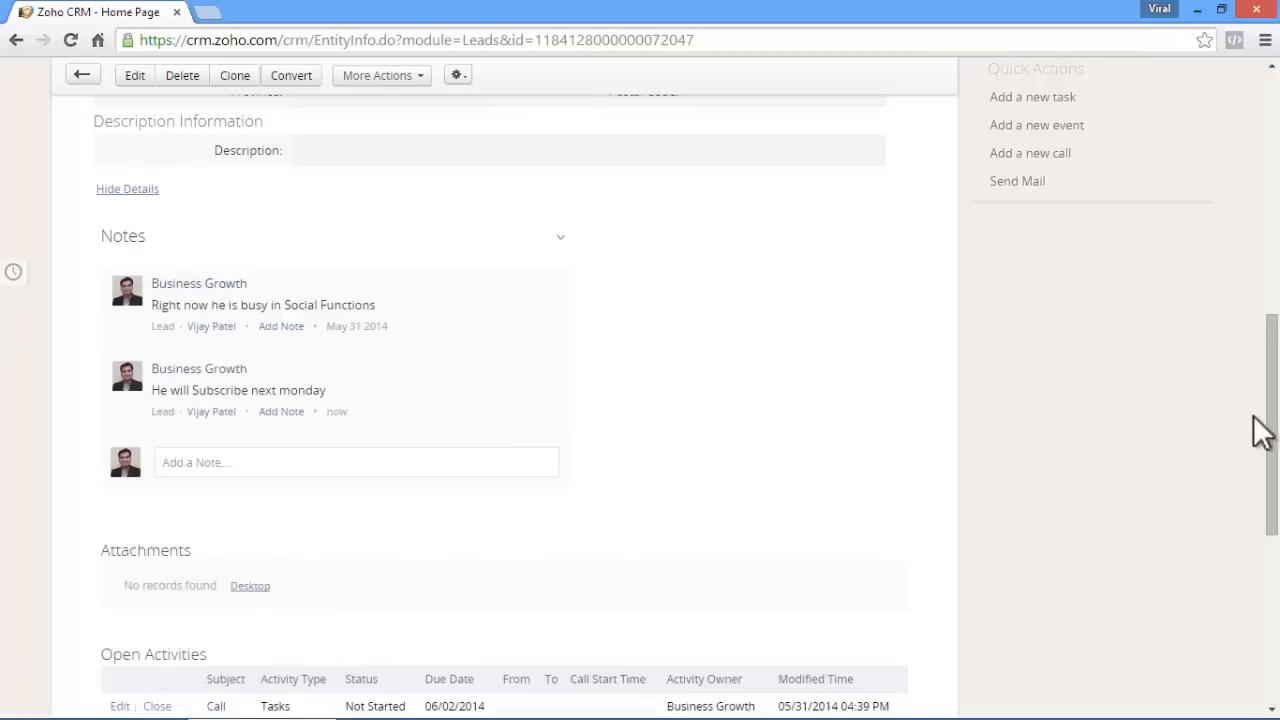
# Start a new task for the lead with subject "Subscription Followup", due date 02/17/2015 and Business Growth as owner
pyautogui.moveTo(1271, 414); pyautogui.dragTo(1271, 182)
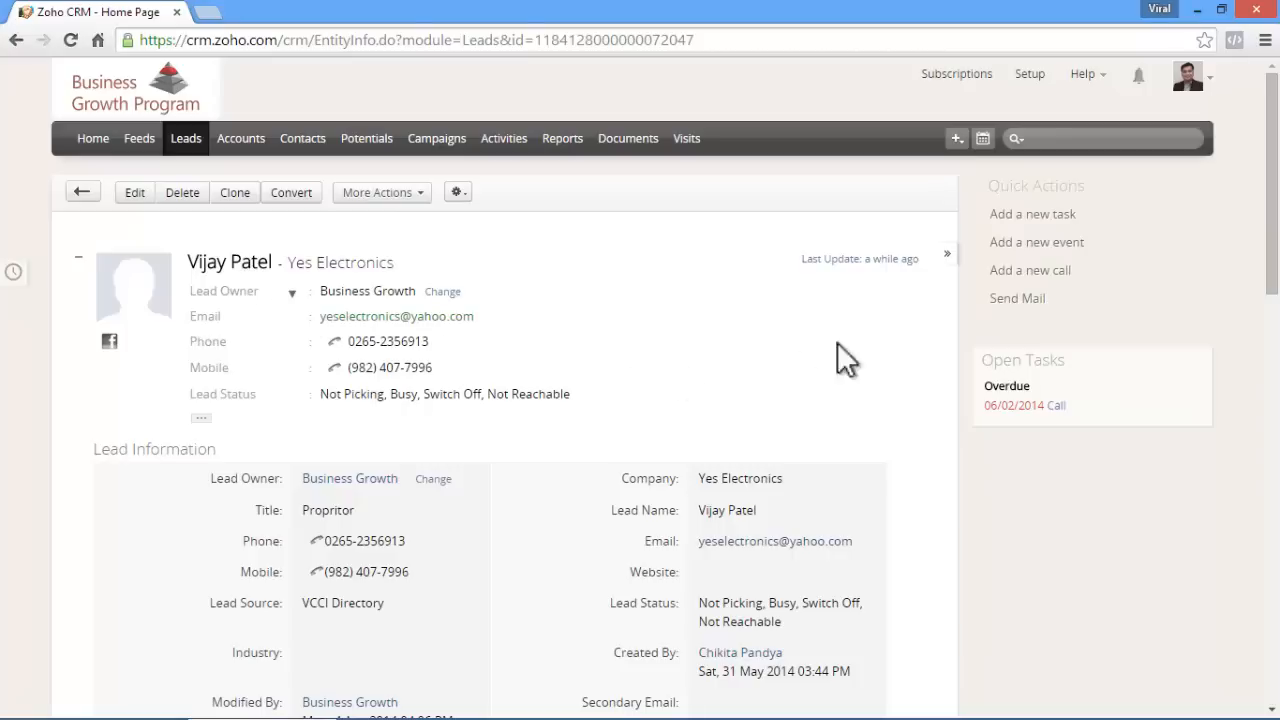
pyautogui.click(1024, 214)
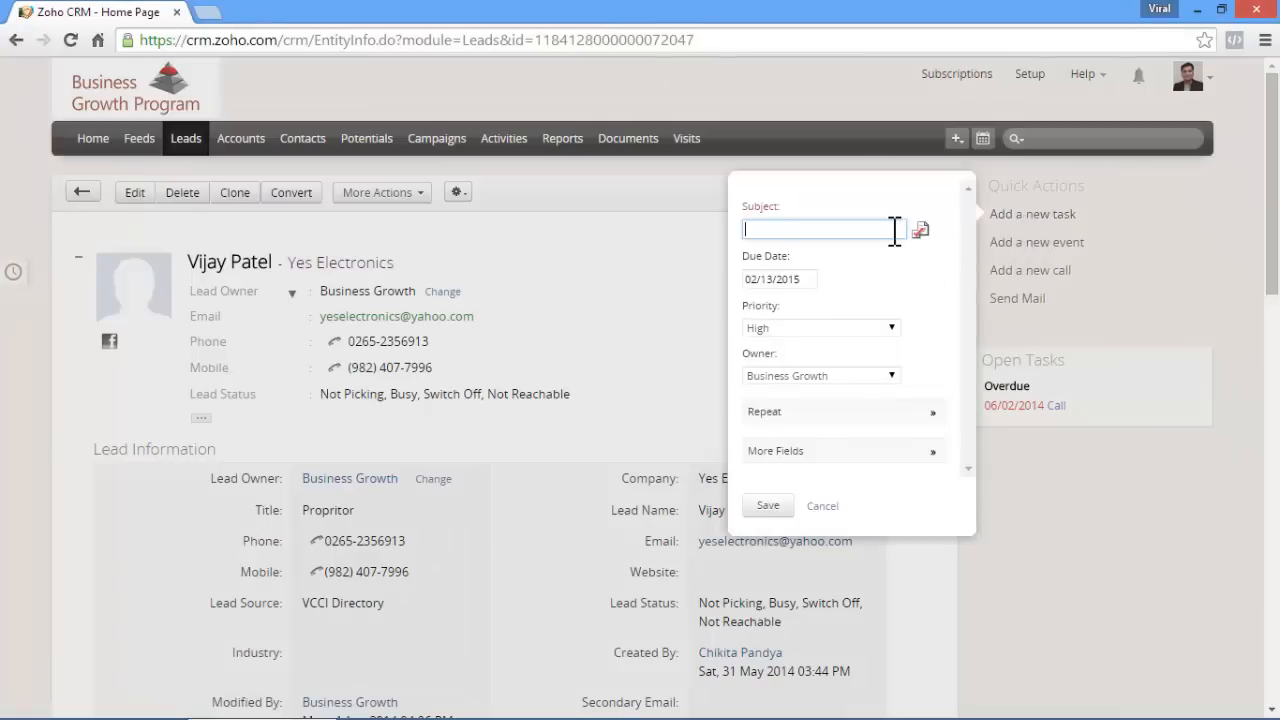
pyautogui.write('Fubscription Followup')
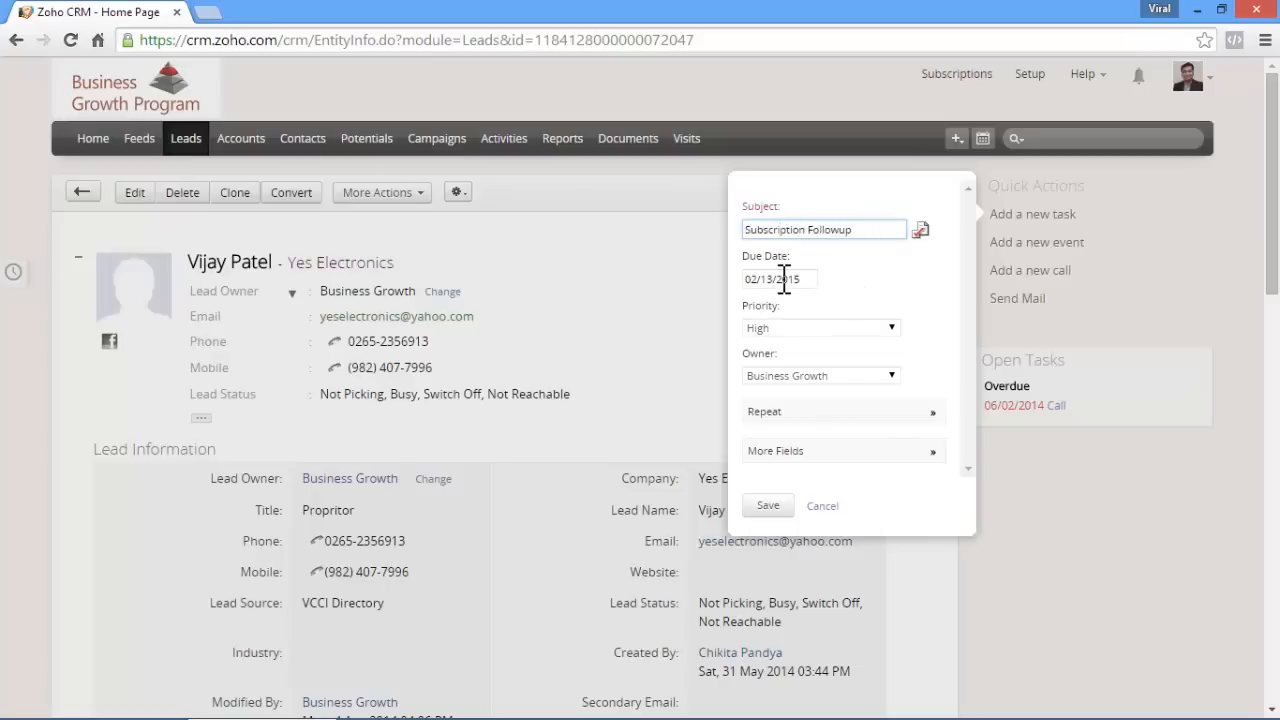
pyautogui.click(782, 280)
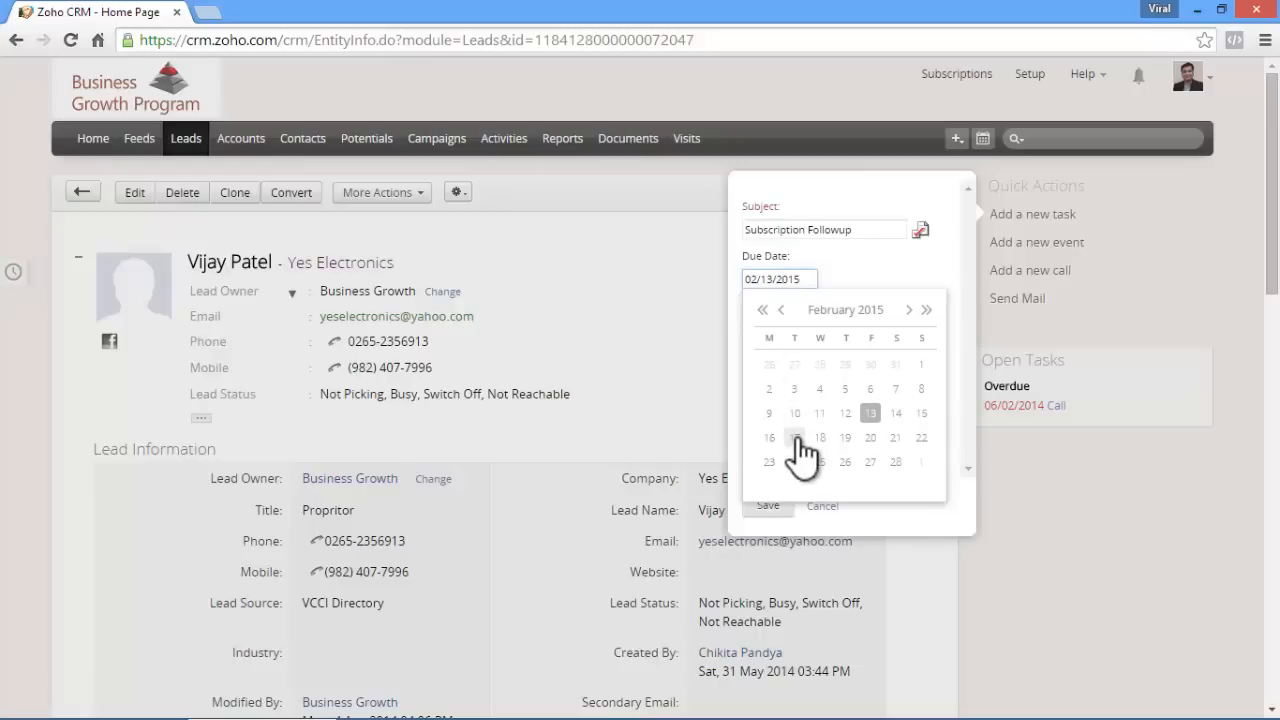
pyautogui.click(795, 440)
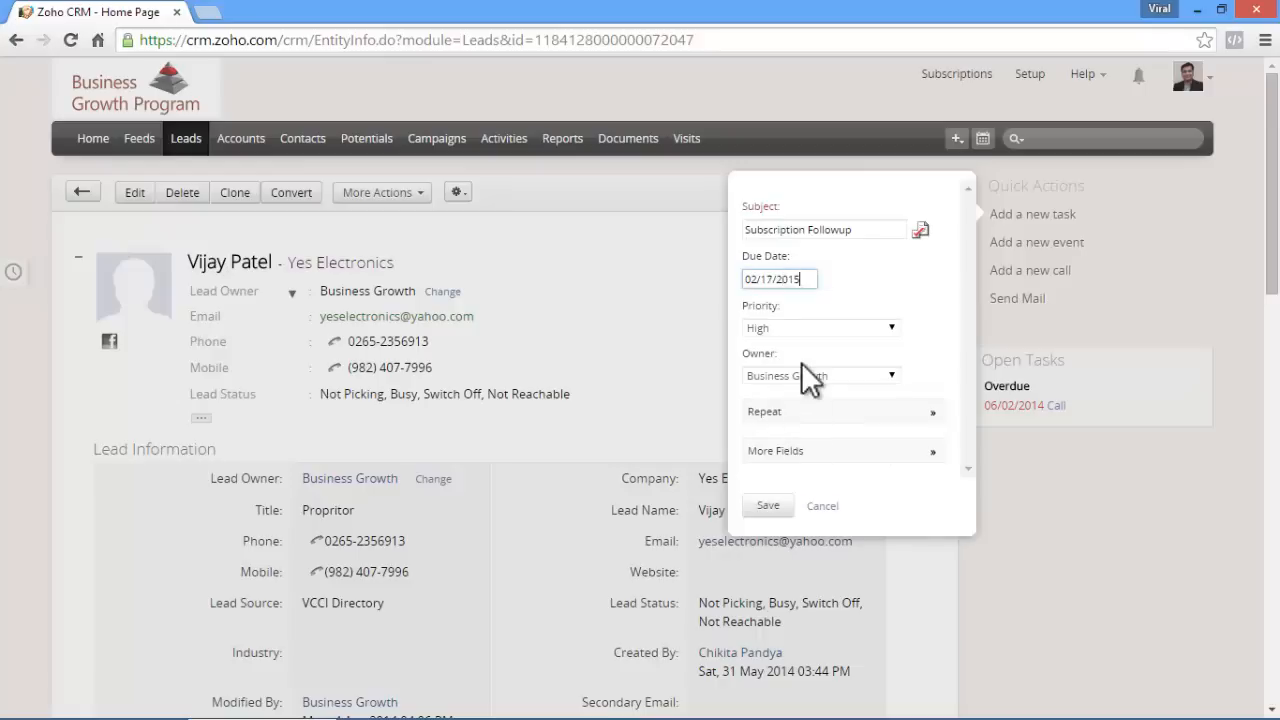
pyautogui.press('Tab')
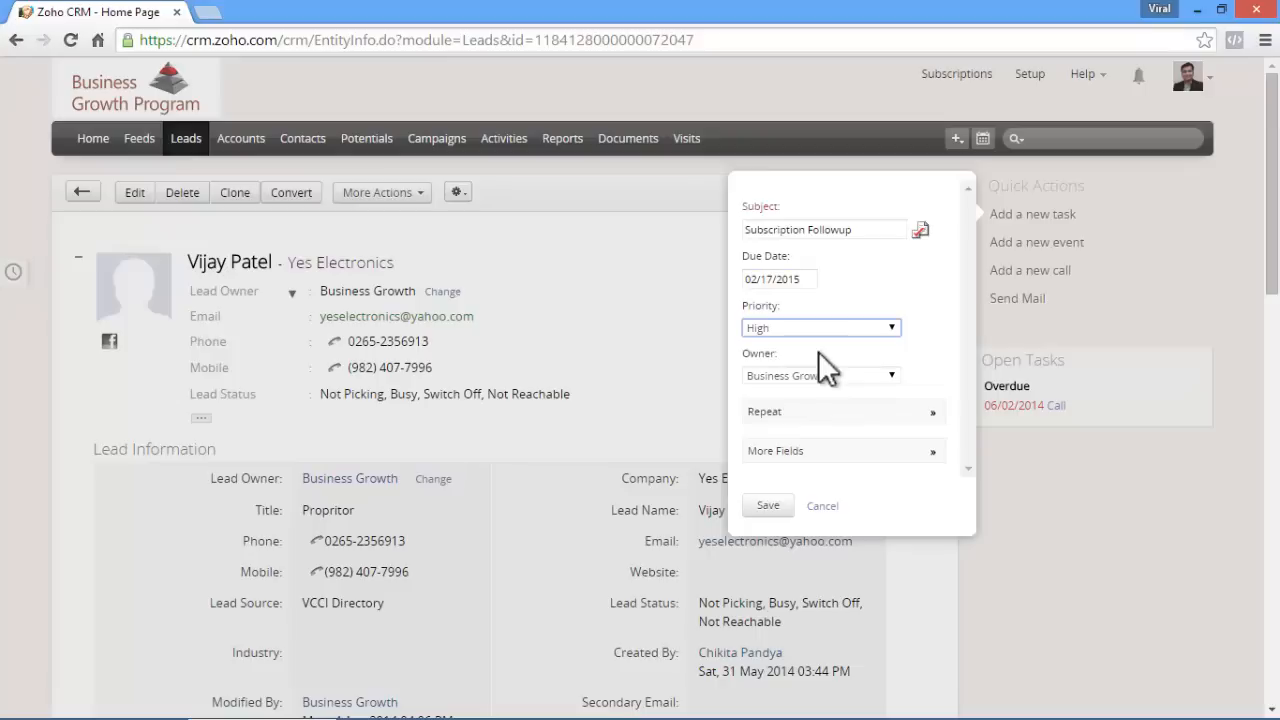
pyautogui.click(811, 372)
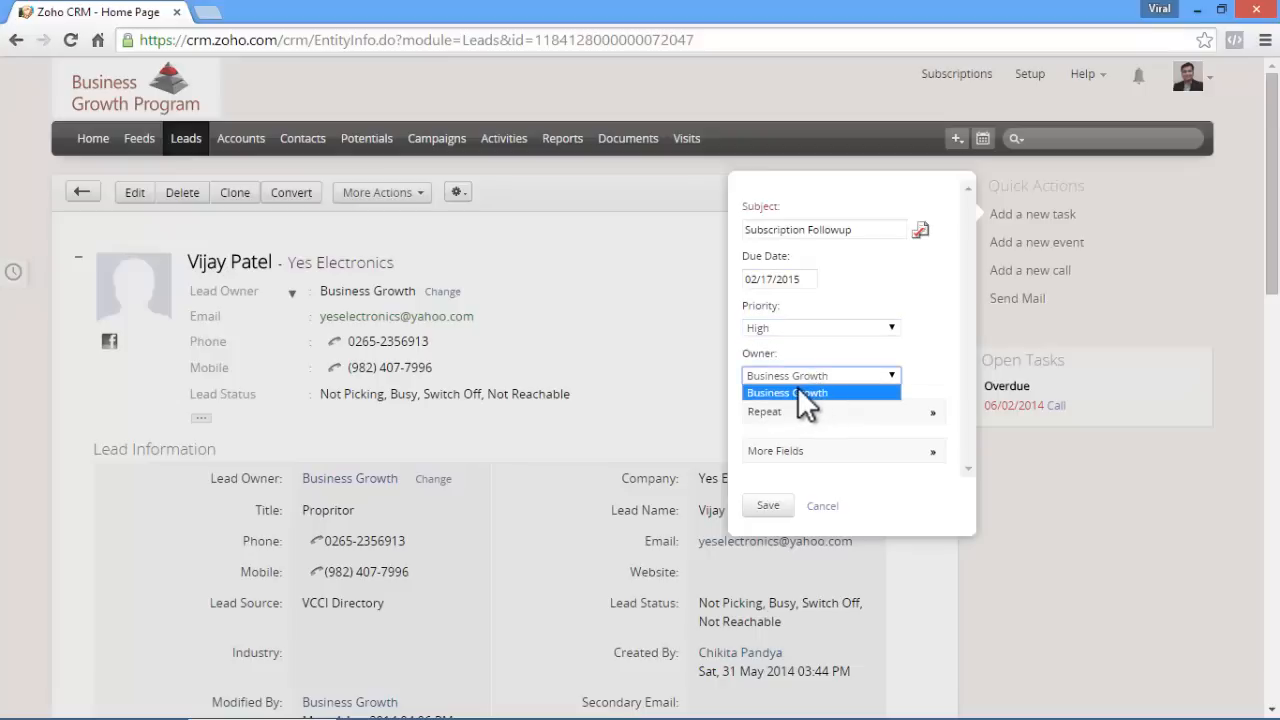
pyautogui.click(799, 392)
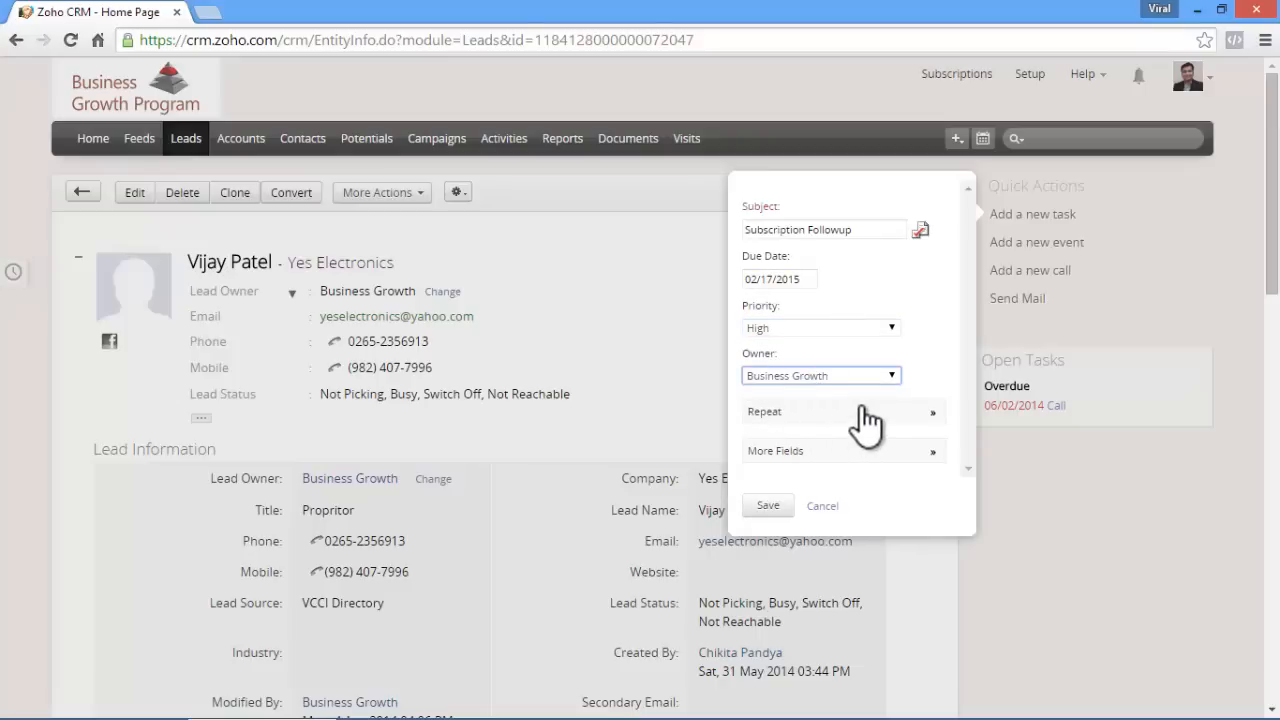
# Enable the task's notification email with status Not Started, add the description "General Sales Followup", and save the task
pyautogui.scroll(-1, 861, 404)
pyautogui.click(843, 340)
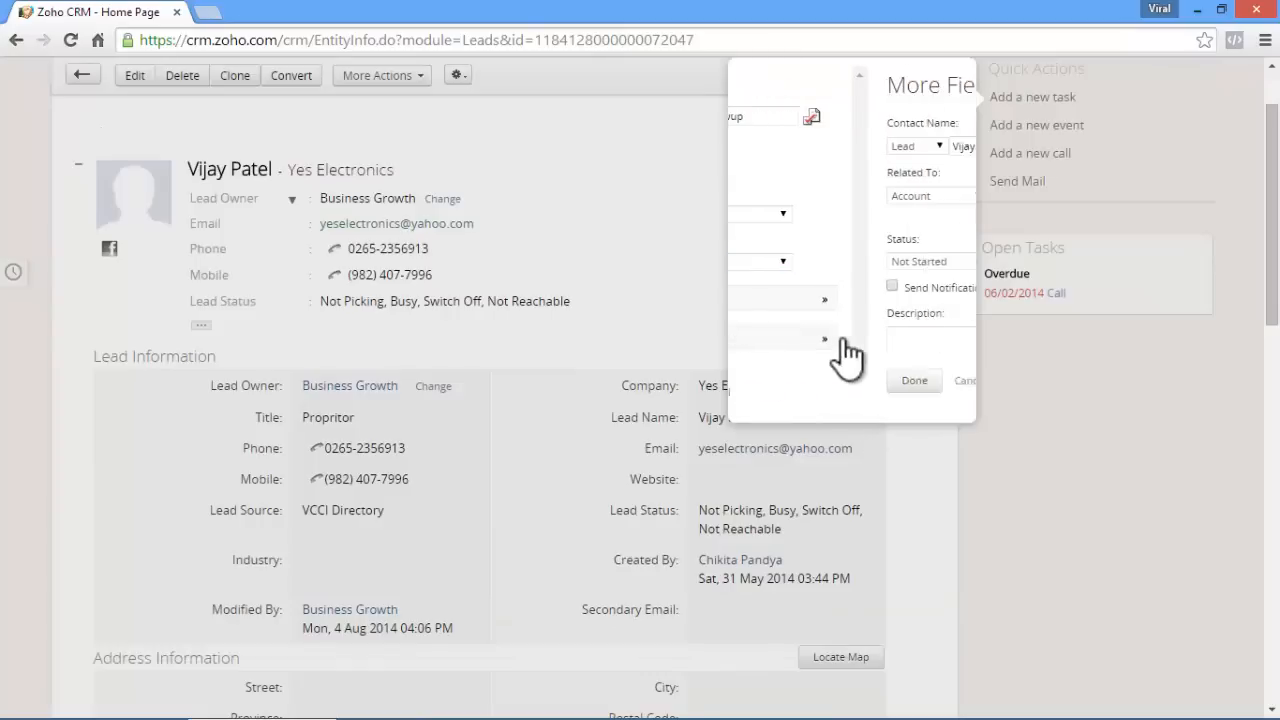
pyautogui.click(796, 148)
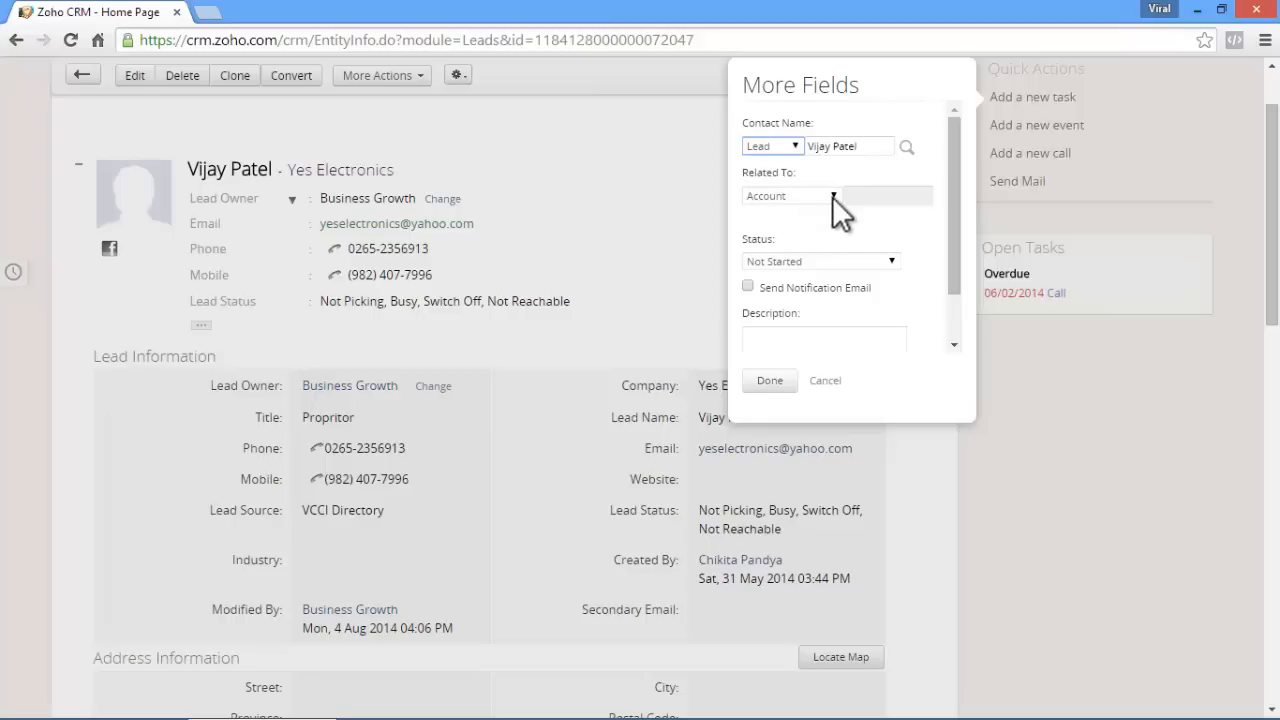
pyautogui.click(852, 262)
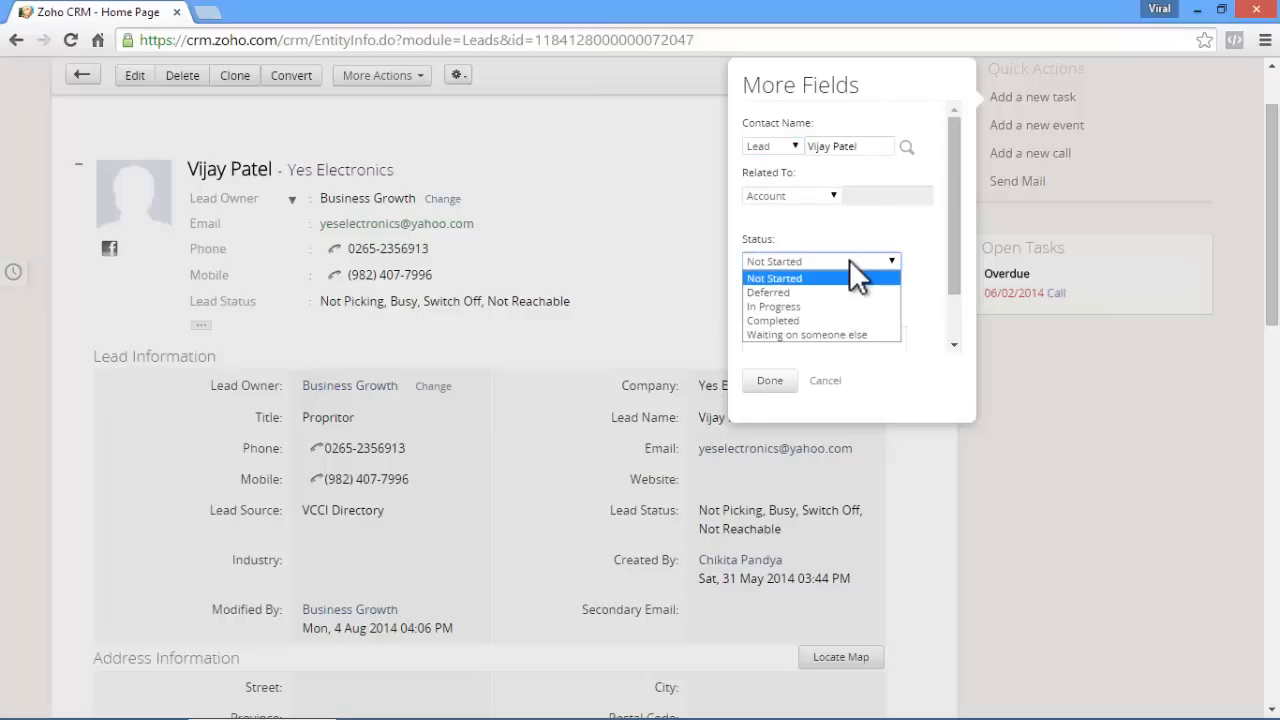
pyautogui.click(849, 261)
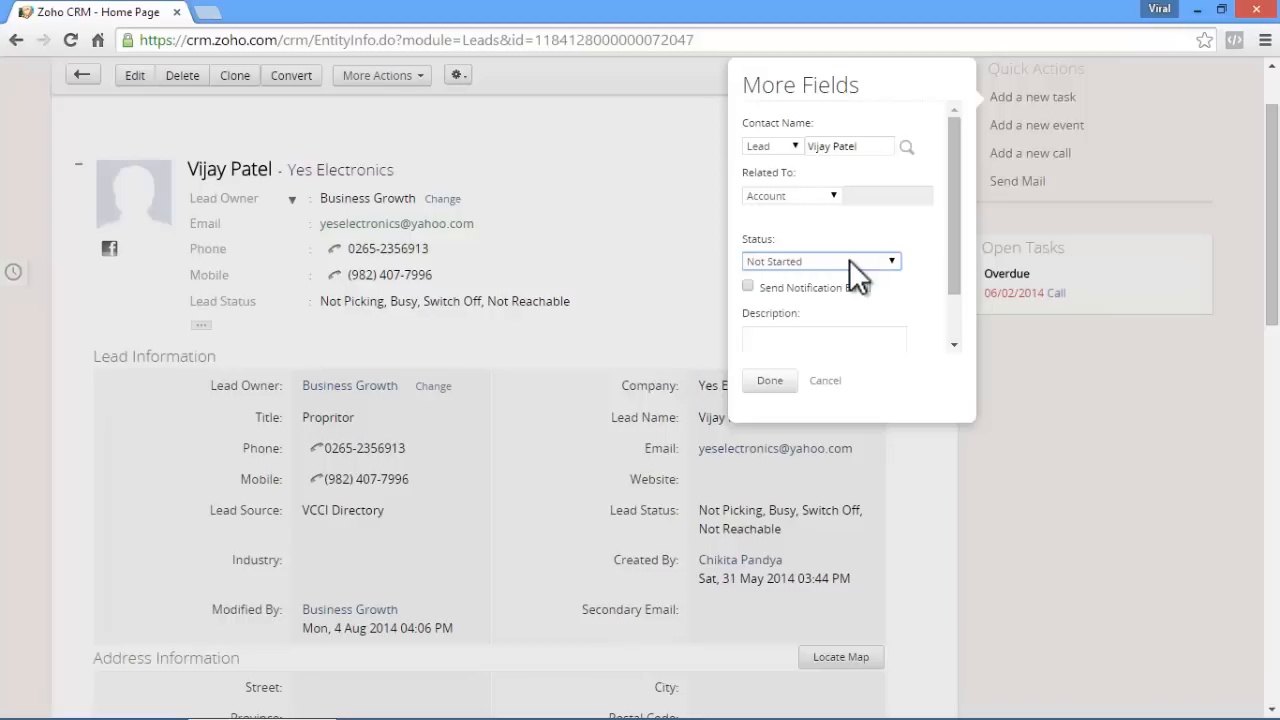
pyautogui.scroll(-1, 849, 262)
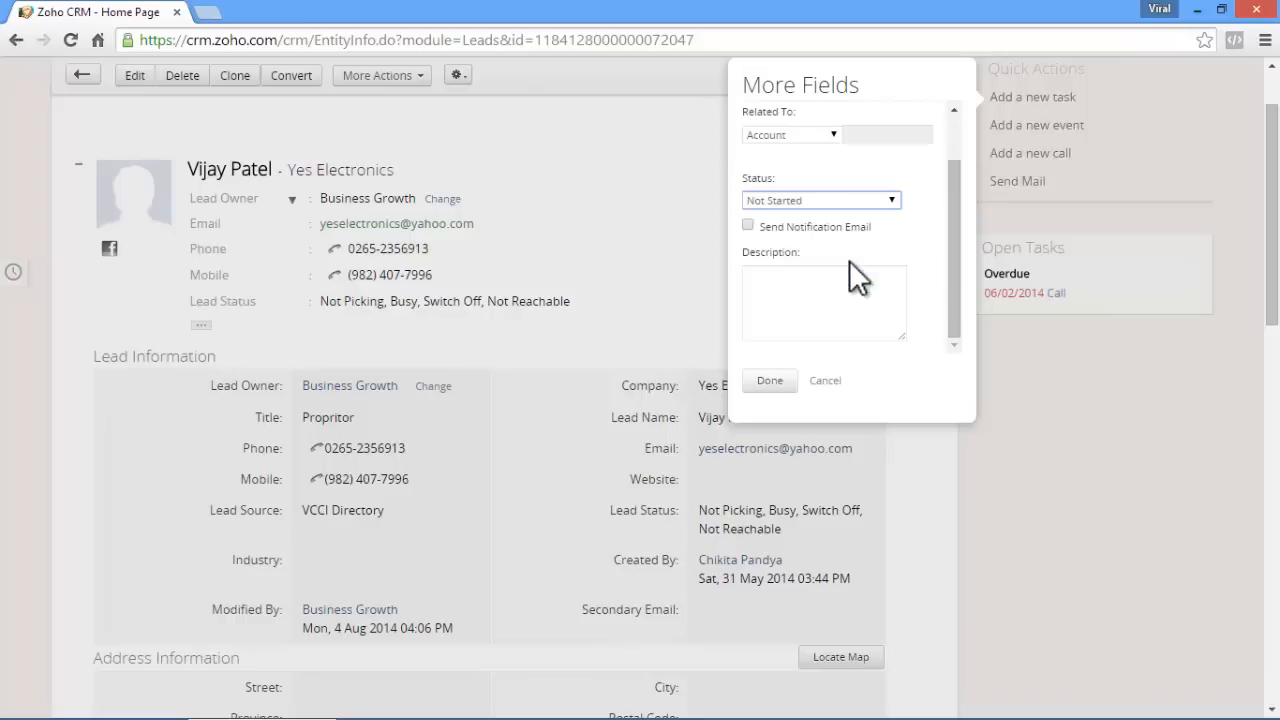
pyautogui.click(746, 225)
pyautogui.click(776, 282)
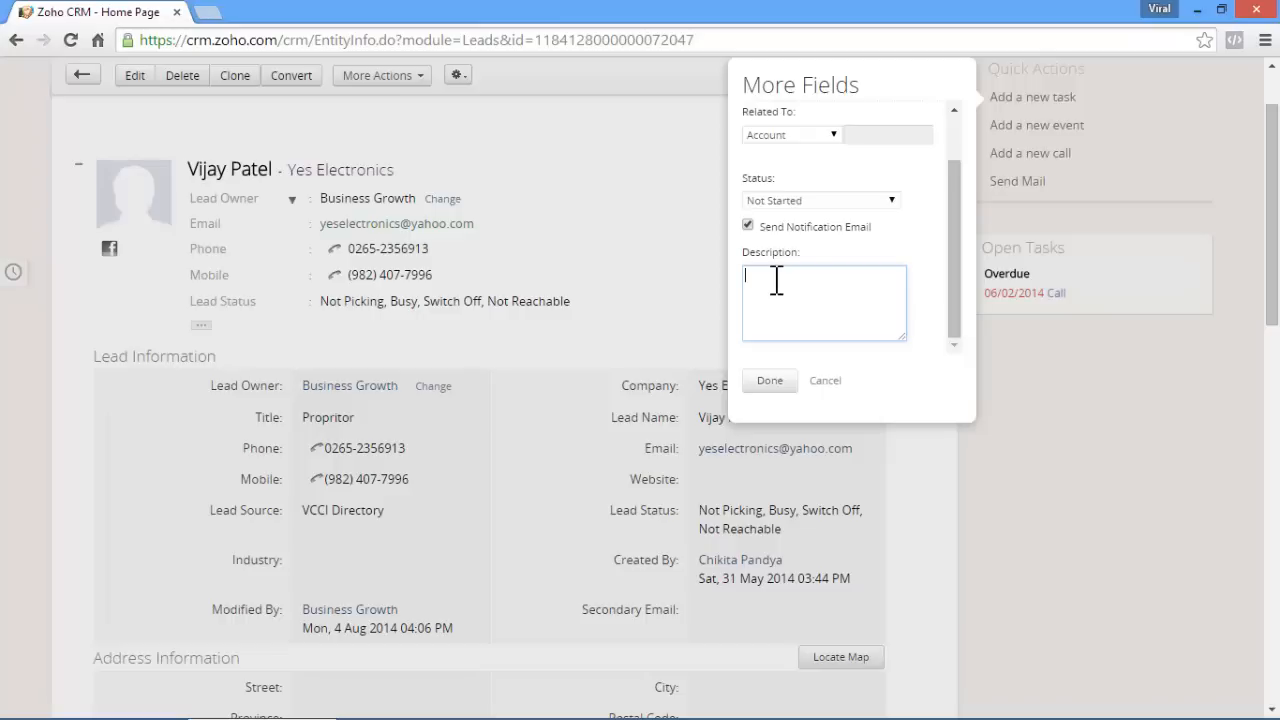
pyautogui.write('General Sales Followup')
pyautogui.click(772, 380)
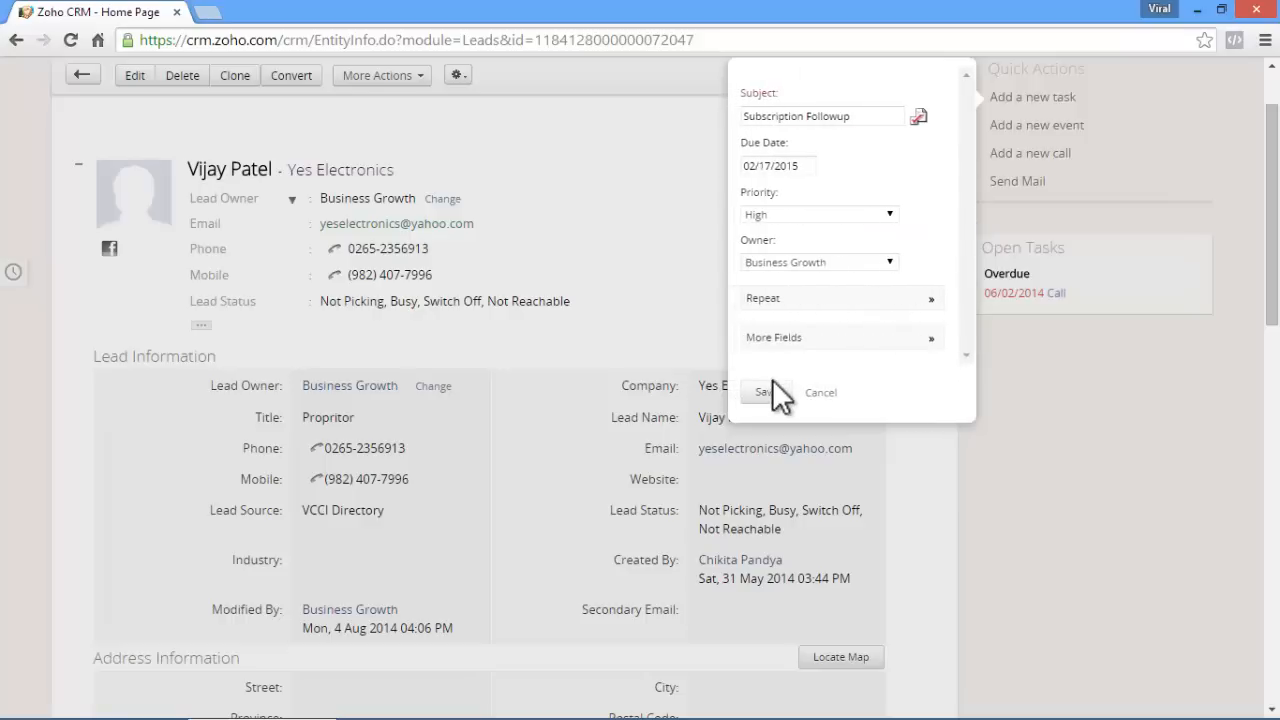
pyautogui.click(770, 393)
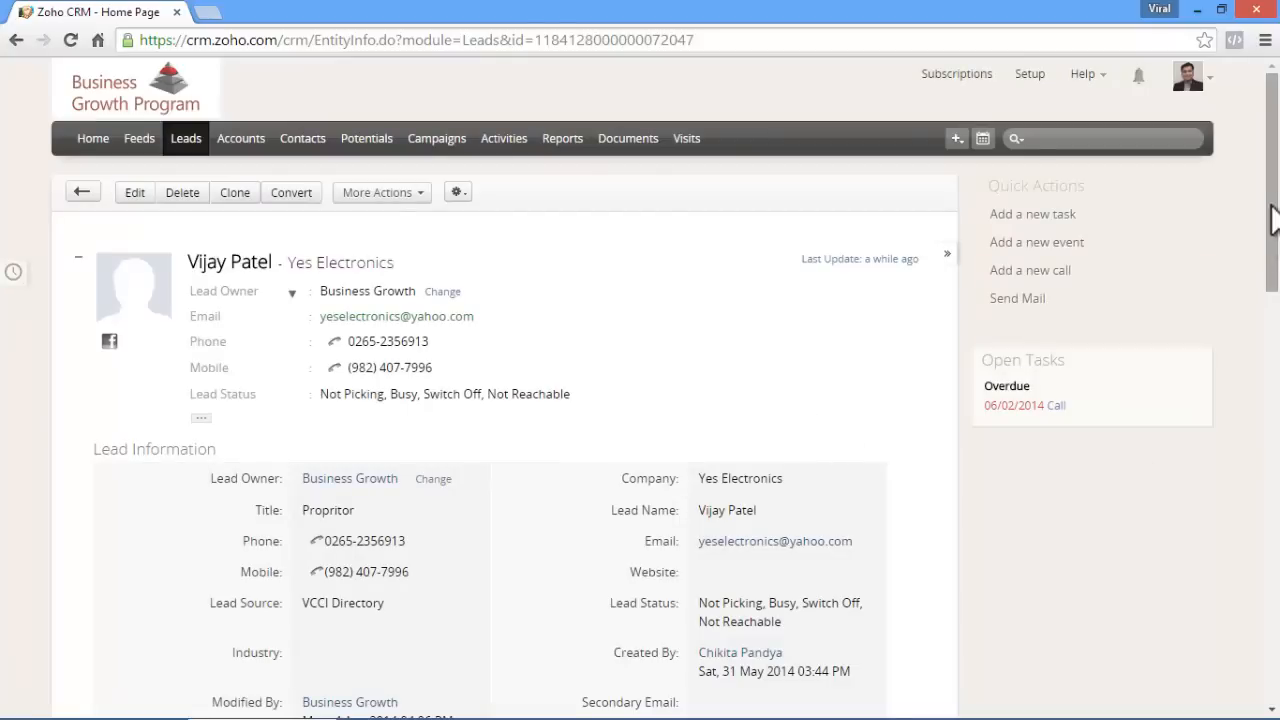
# Close the "Call" task in the lead's open activities and confirm
pyautogui.moveTo(1277, 200); pyautogui.dragTo(1266, 537)
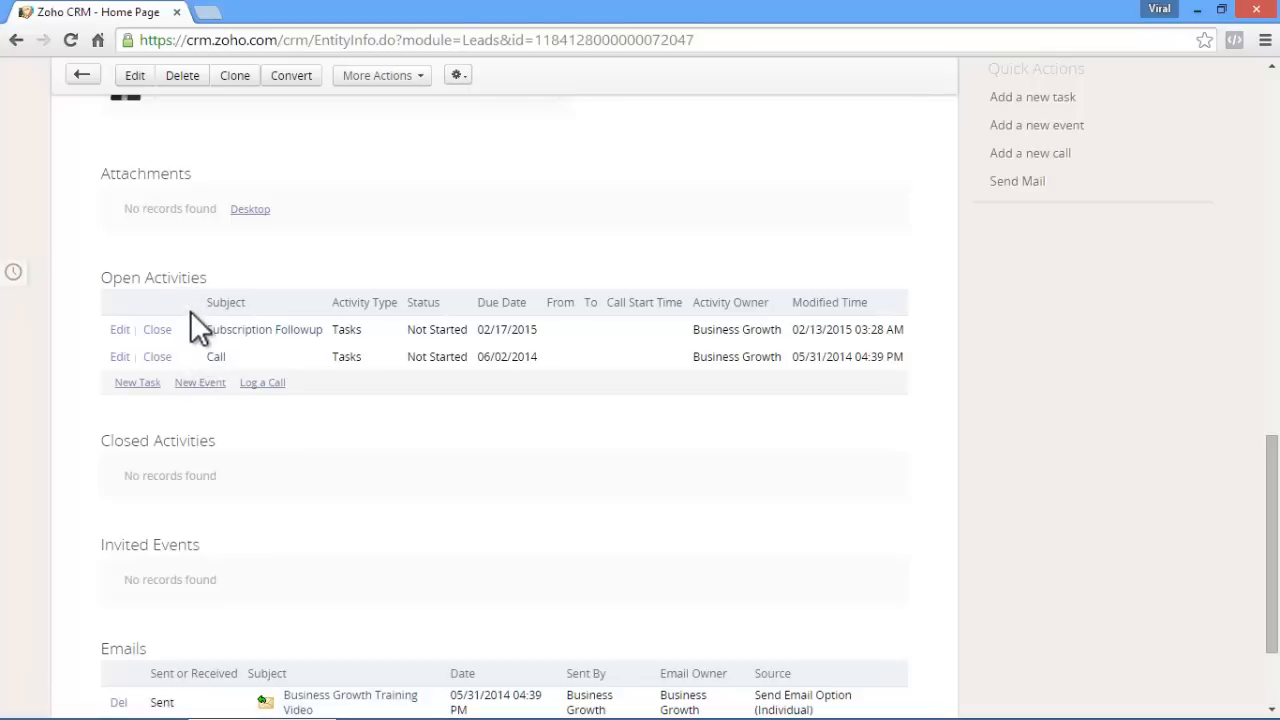
pyautogui.click(157, 357)
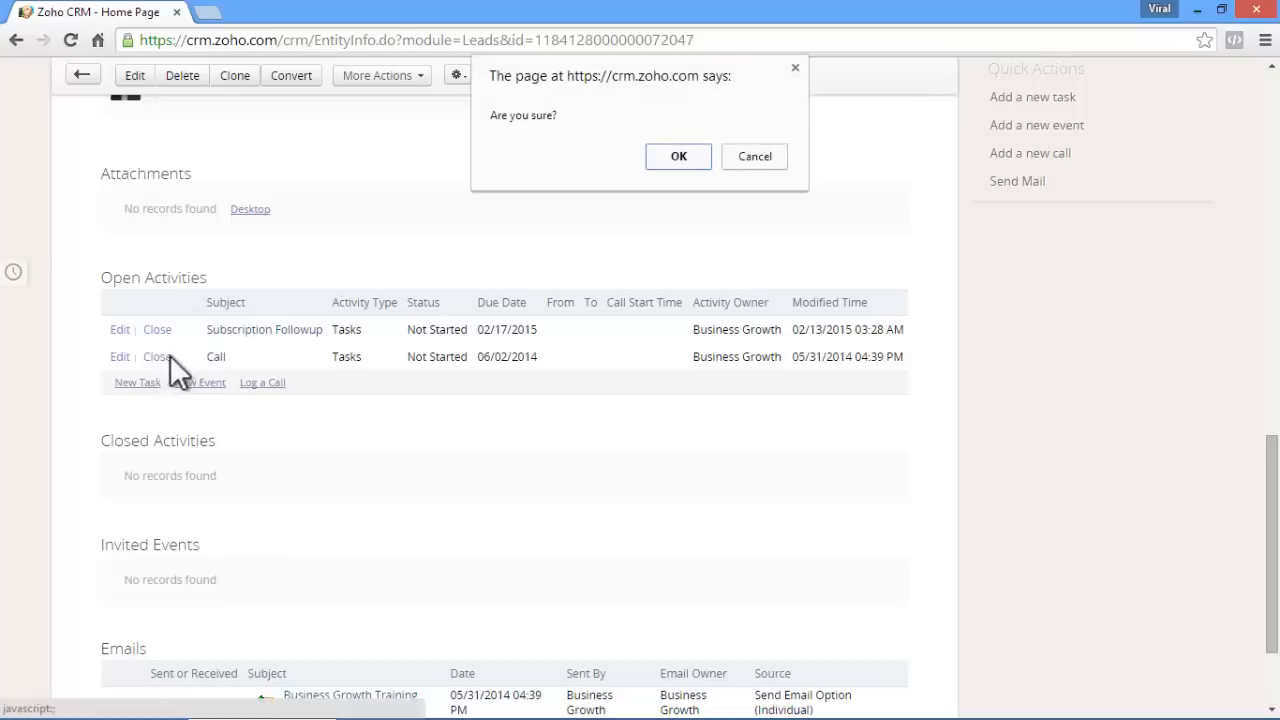
pyautogui.click(678, 158)
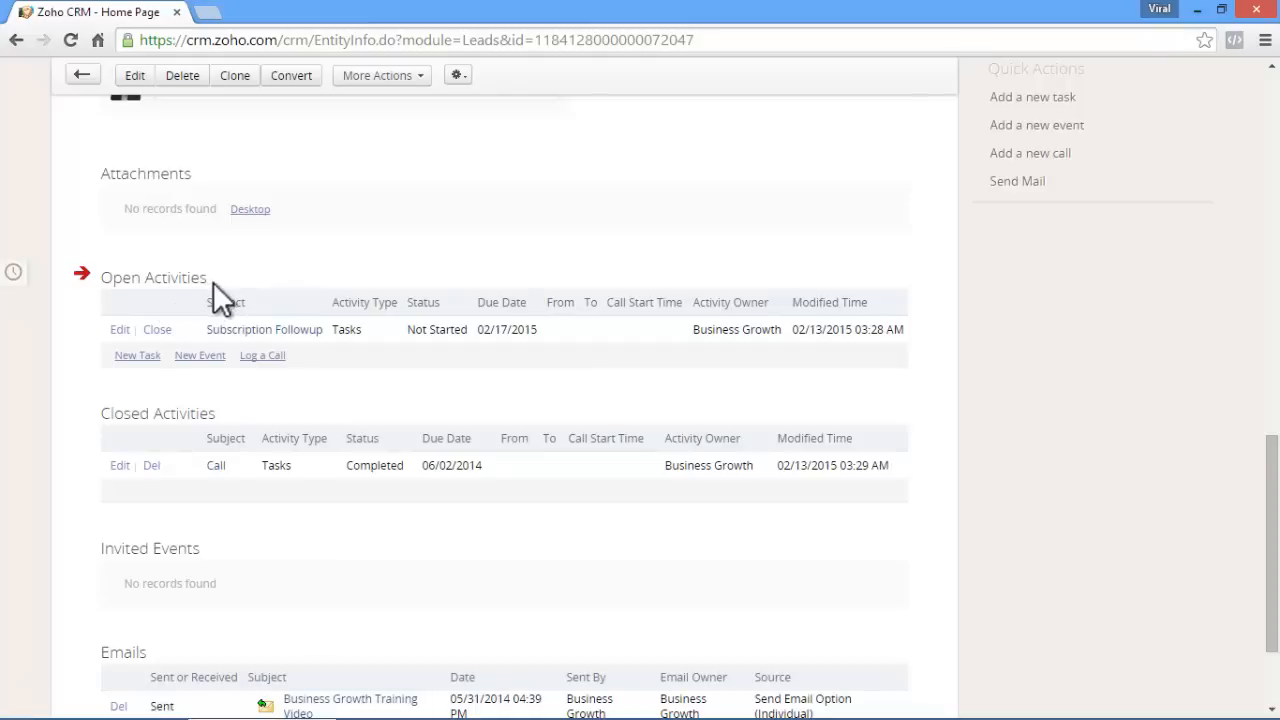
# Start a new event for the lead titled "Meeting - Cheque Collection" with the location "Client Office"
pyautogui.moveTo(1273, 517); pyautogui.dragTo(1275, 121)
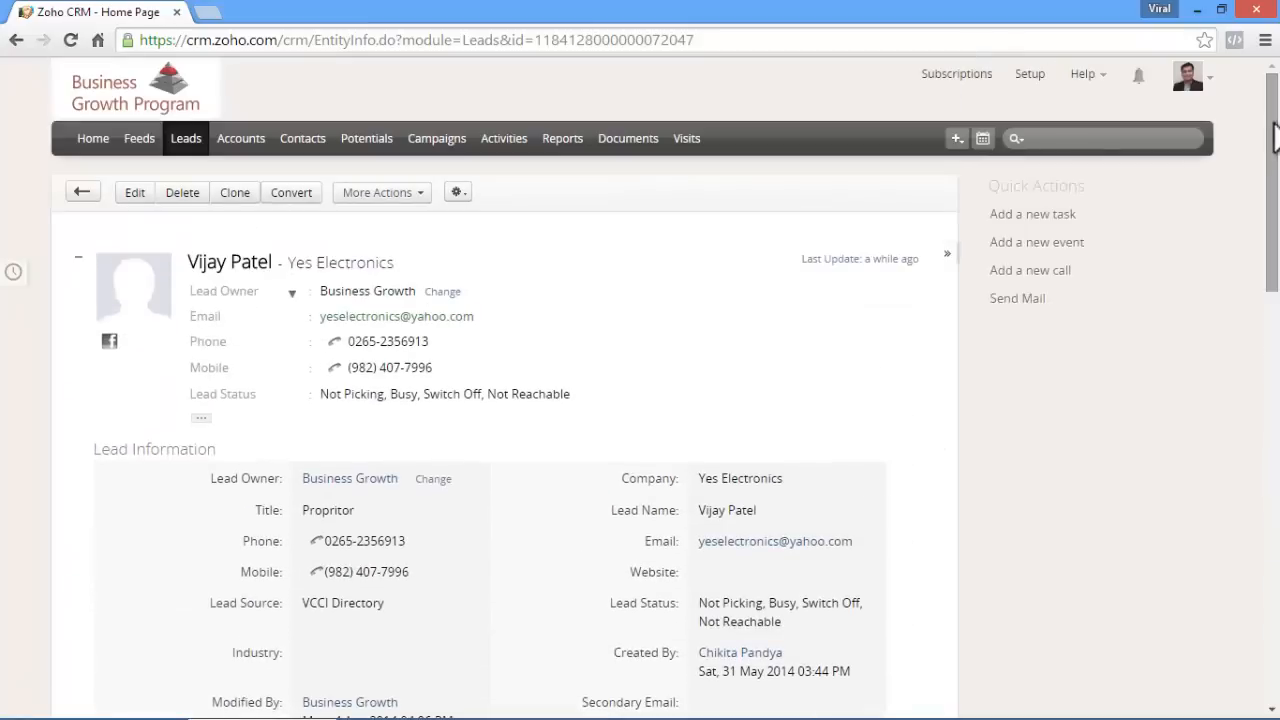
pyautogui.click(1074, 244)
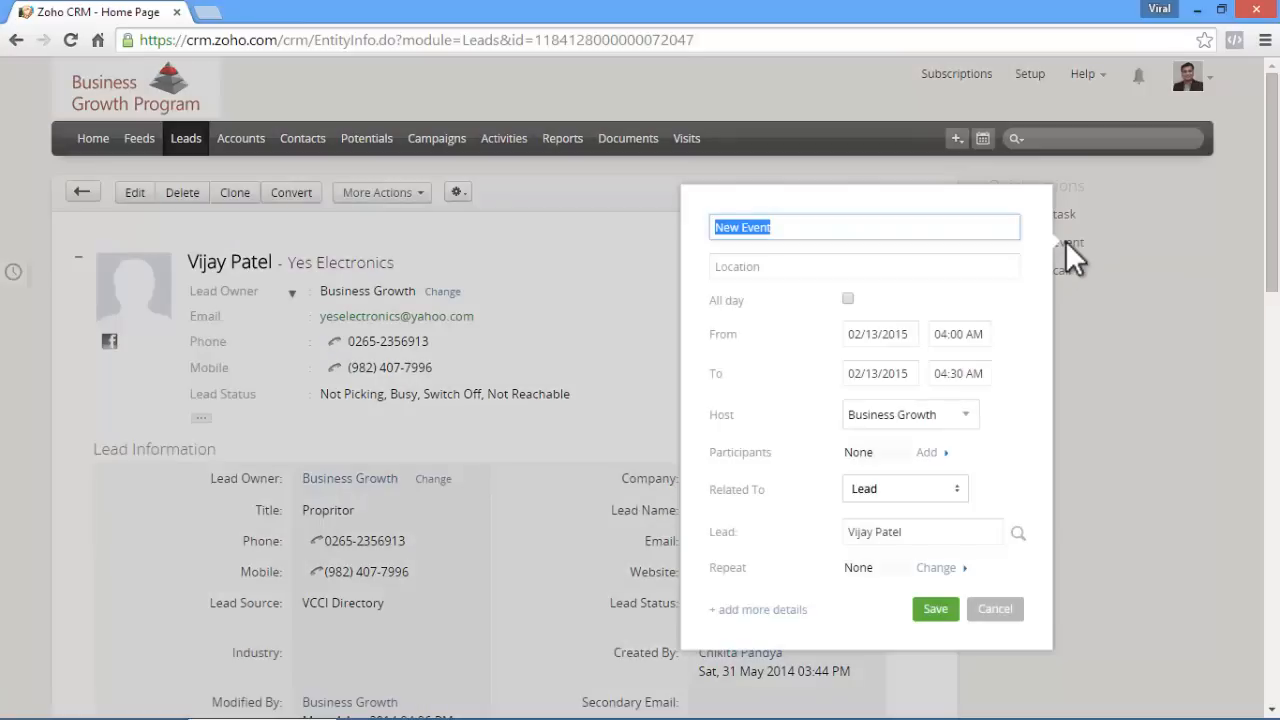
pyautogui.write('Meet')
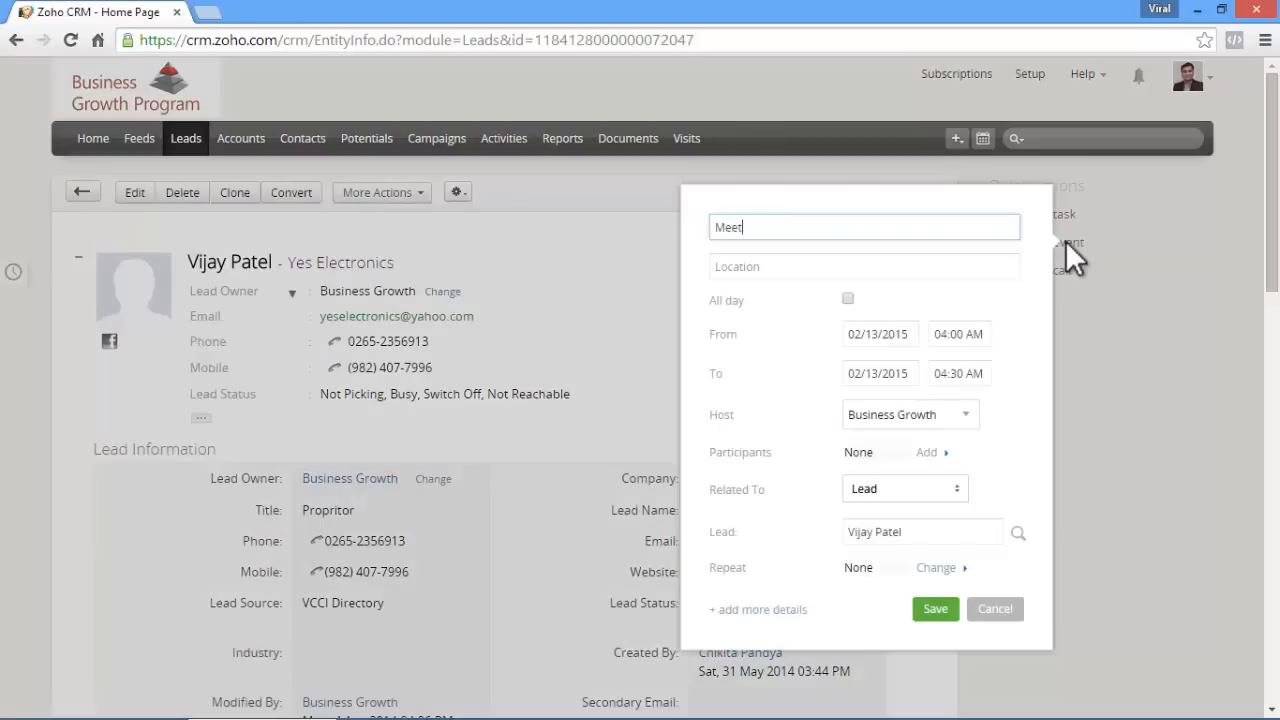
pyautogui.write('ing - Cheque Collection')
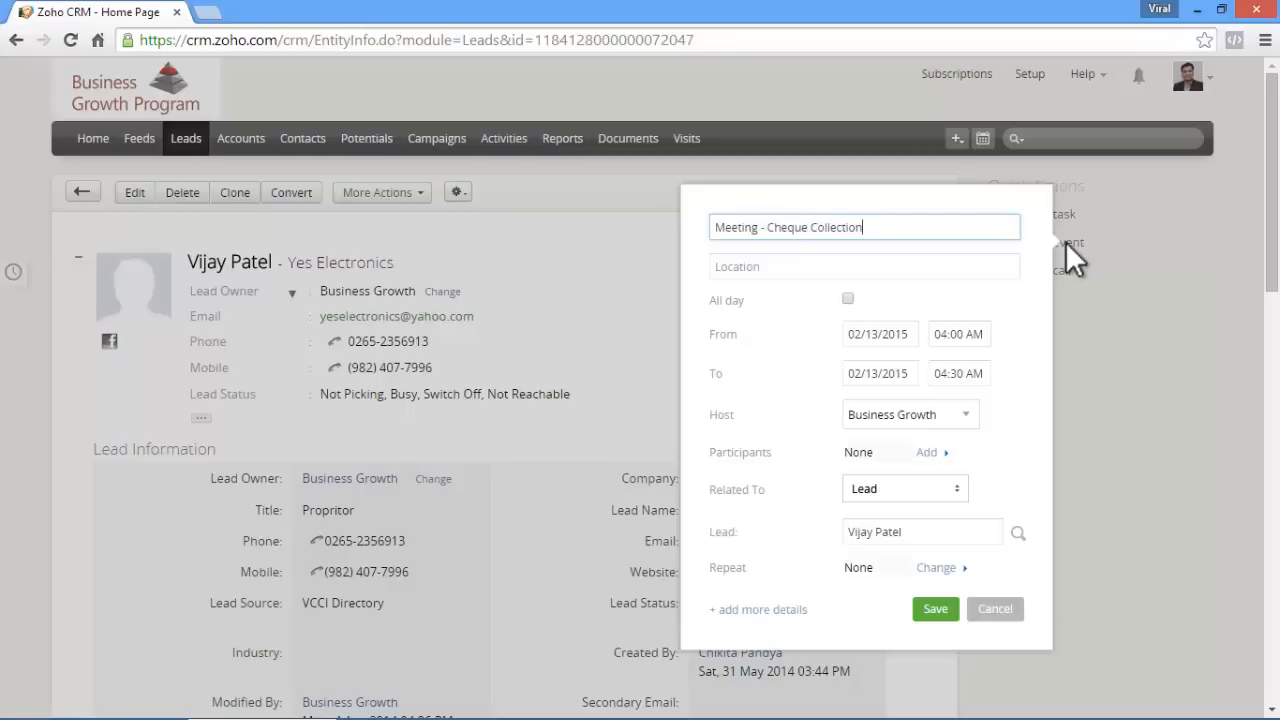
pyautogui.click(900, 268)
pyautogui.write('Client Office')
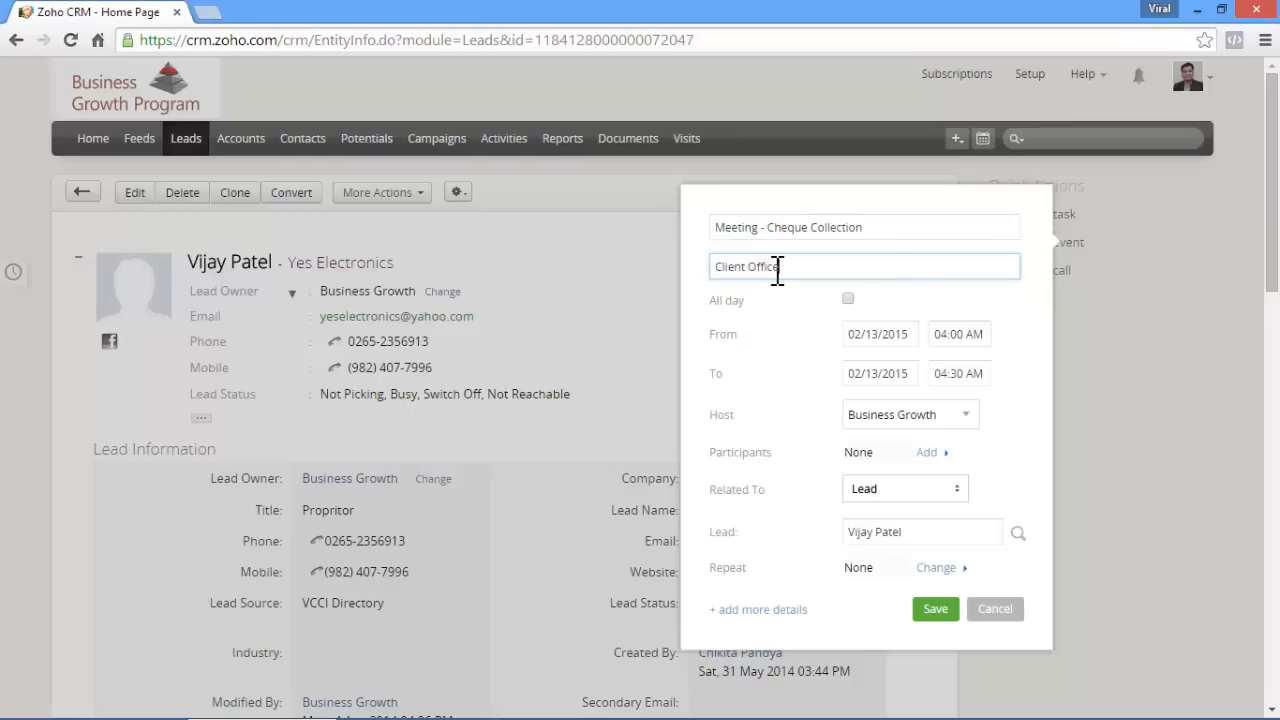
# Schedule the event on 02/17/2015 from 11:30 AM to 02:00 PM
pyautogui.click(867, 338)
pyautogui.click(895, 496)
pyautogui.click(880, 374)
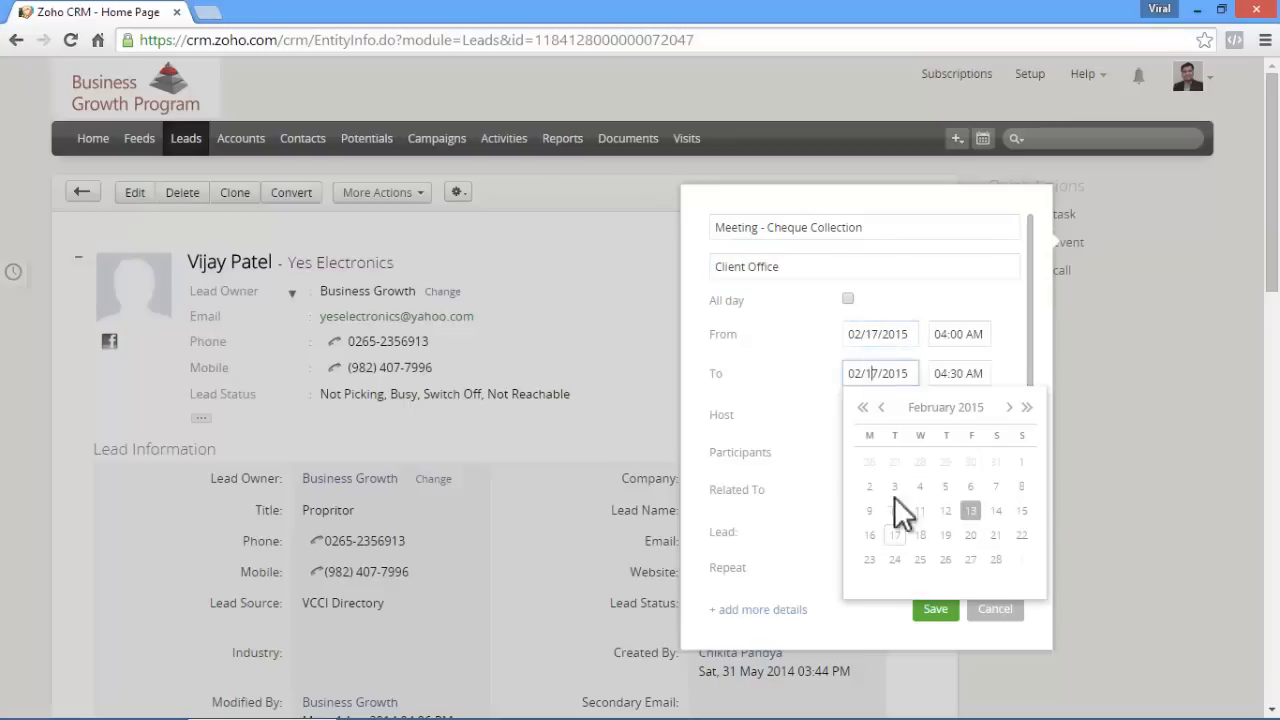
pyautogui.click(895, 531)
pyautogui.click(943, 333)
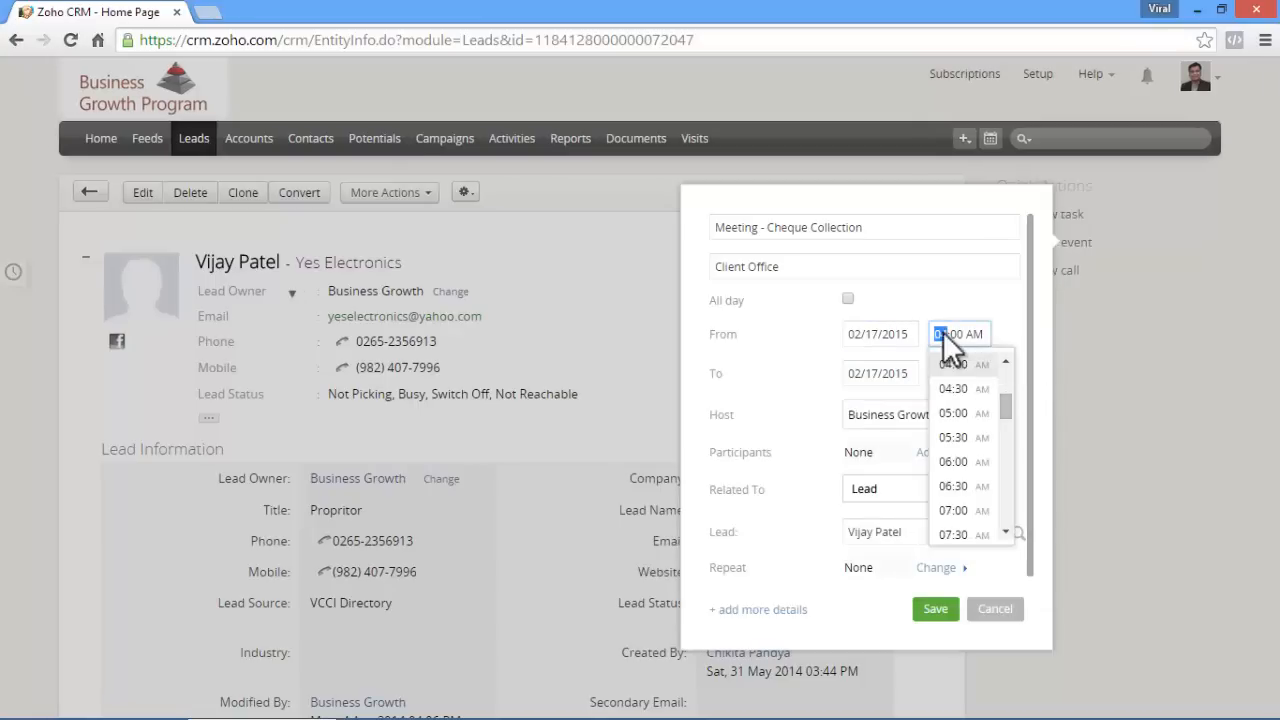
pyautogui.scroll(-3, 981, 388)
pyautogui.click(973, 440)
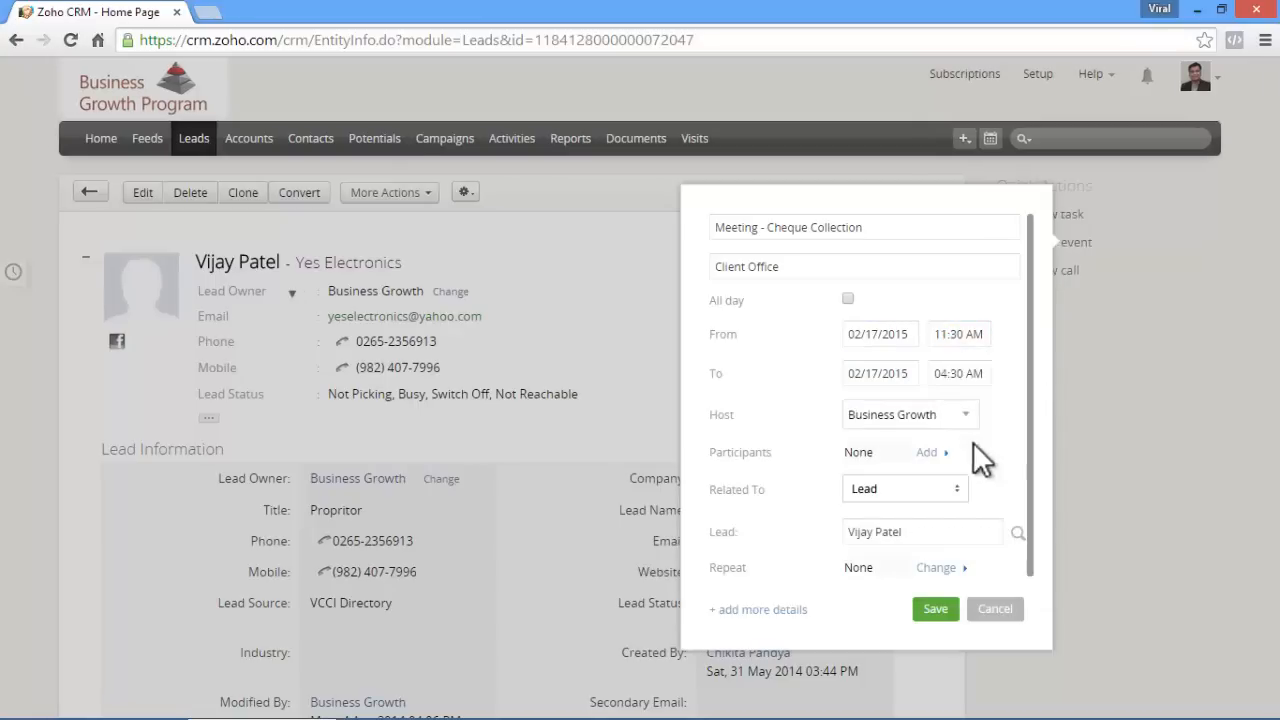
pyautogui.click(943, 373)
pyautogui.scroll(-2, 969, 489)
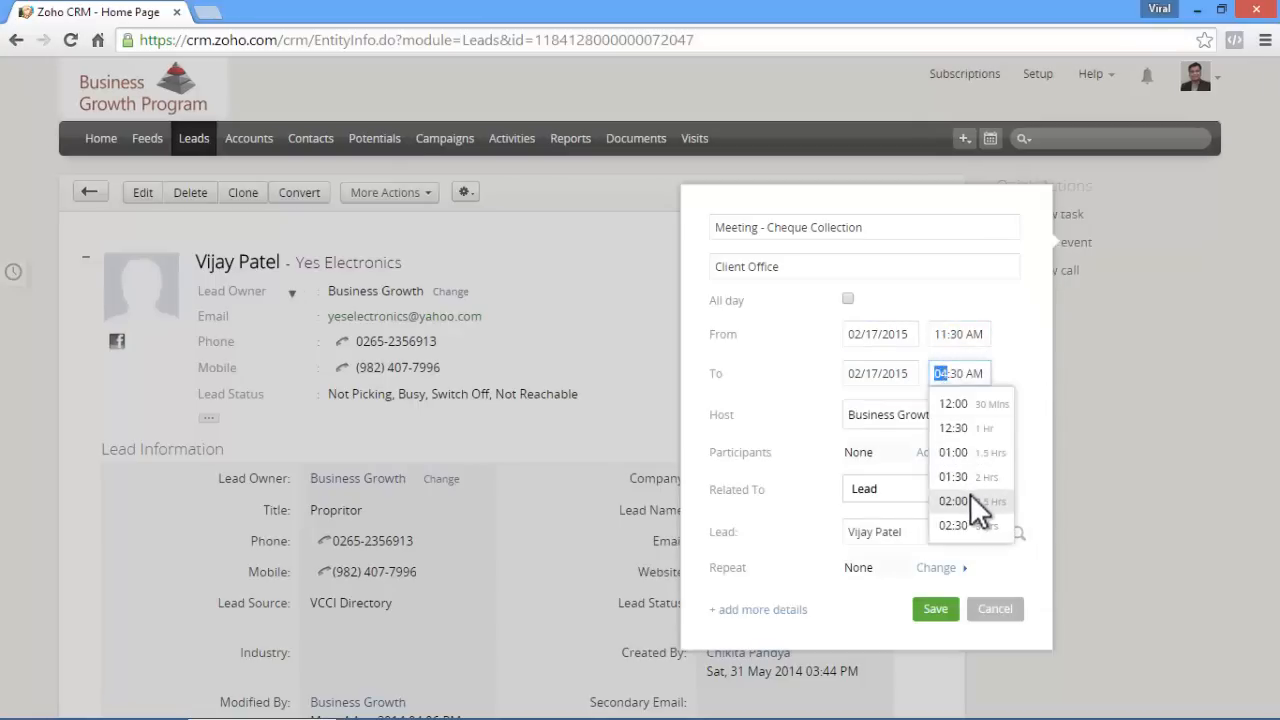
pyautogui.click(969, 493)
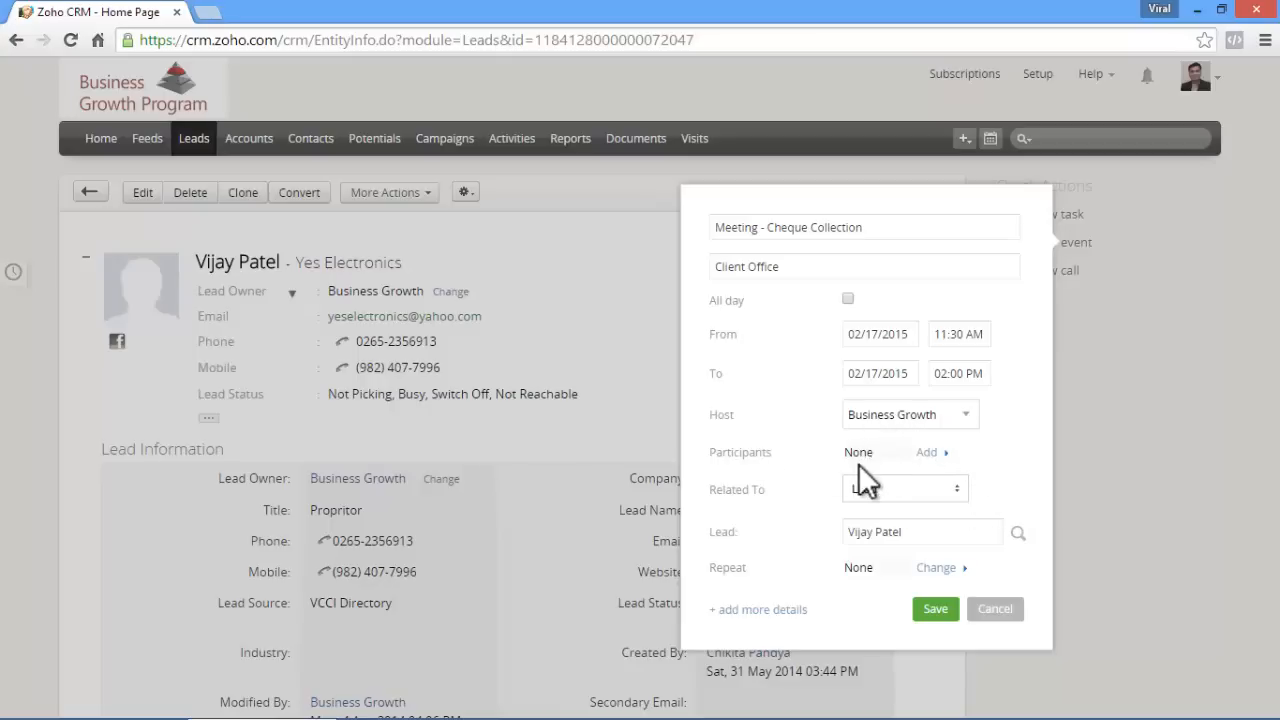
# Set the event's related record type to Lead
pyautogui.click(926, 489)
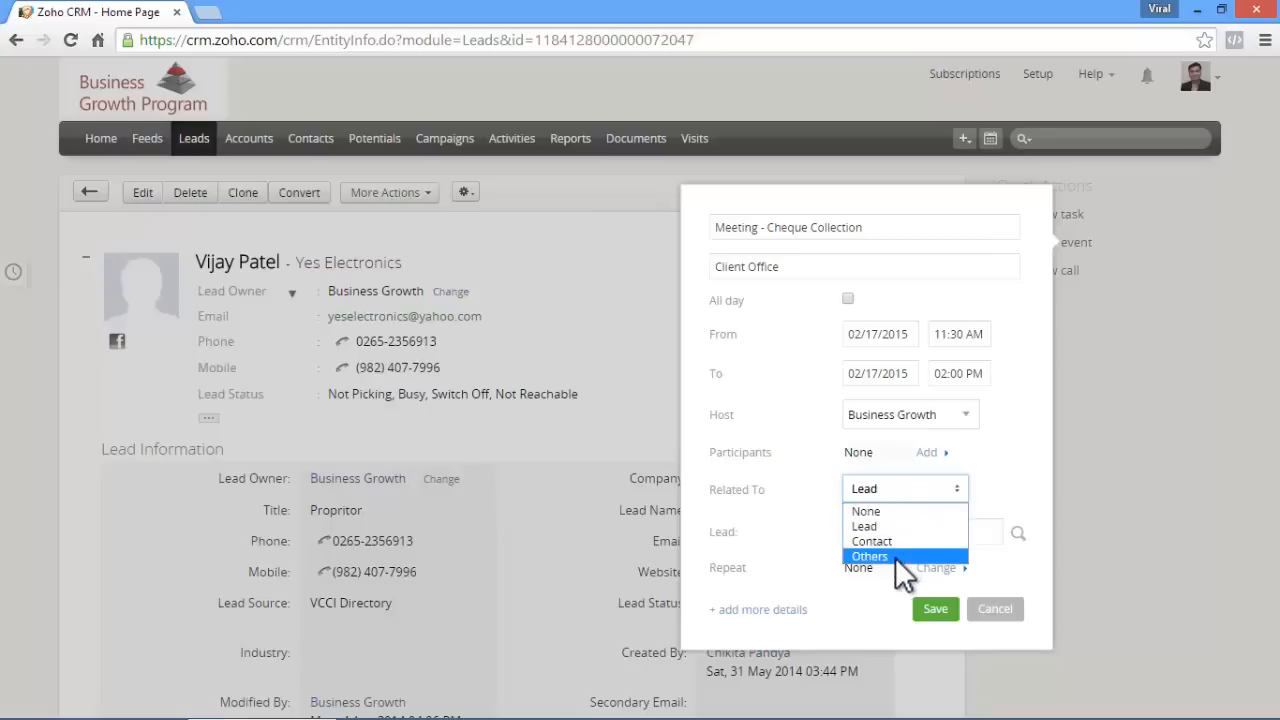
pyautogui.click(886, 527)
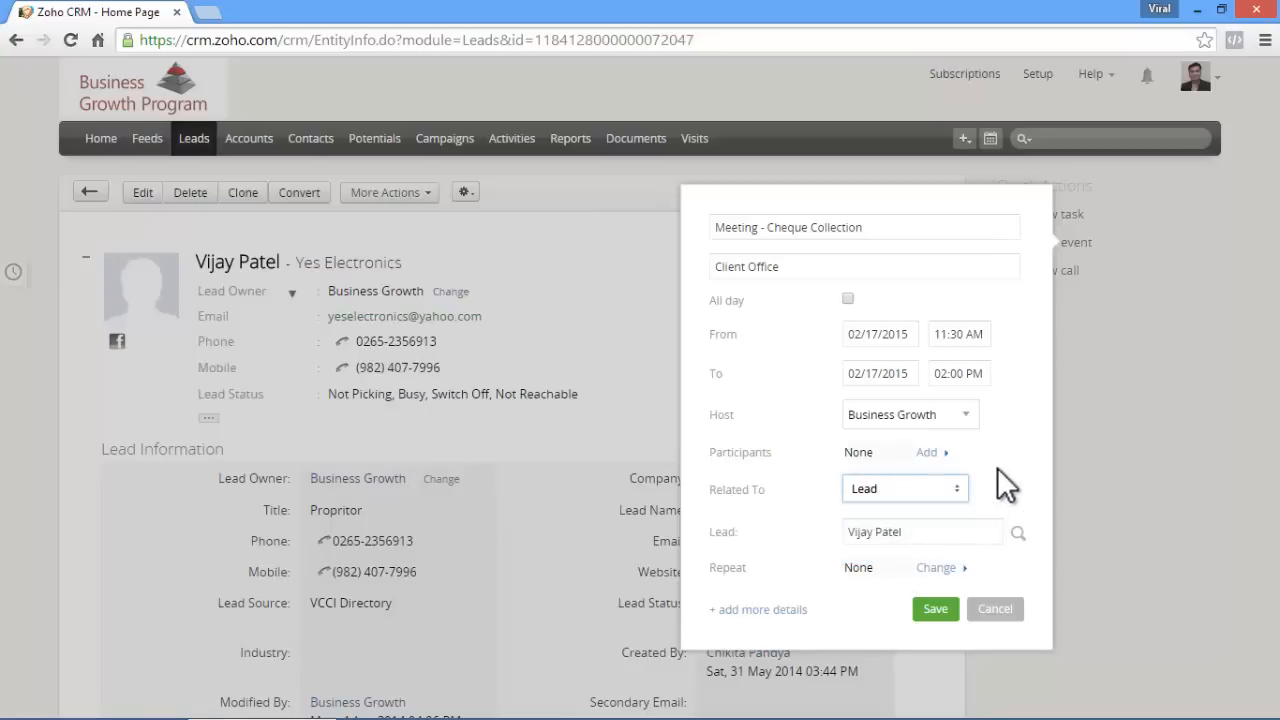
pyautogui.scroll(-1, 1003, 457)
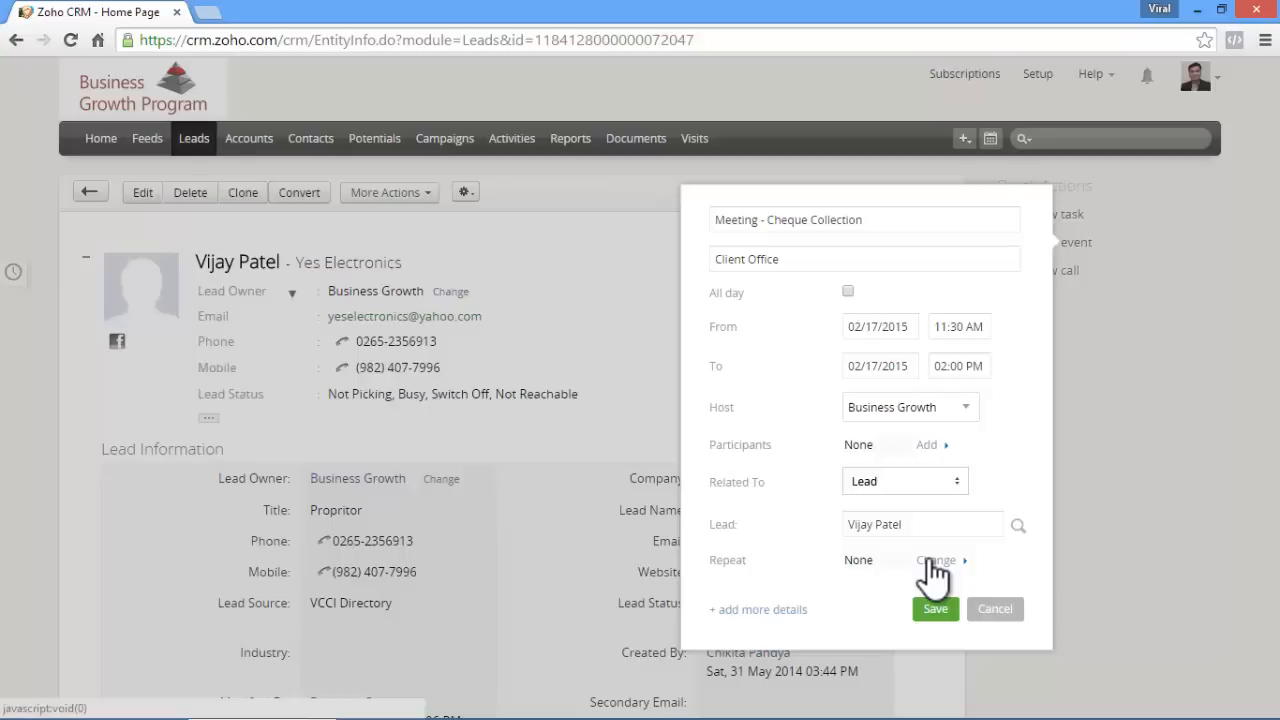
# Add an event description about sending the office boy to collect the sales order cheque along with the invoice, and save the event
pyautogui.click(776, 626)
pyautogui.click(912, 528)
pyautogui.write('Send Office Boy to collect cheque for the Sales ORd')
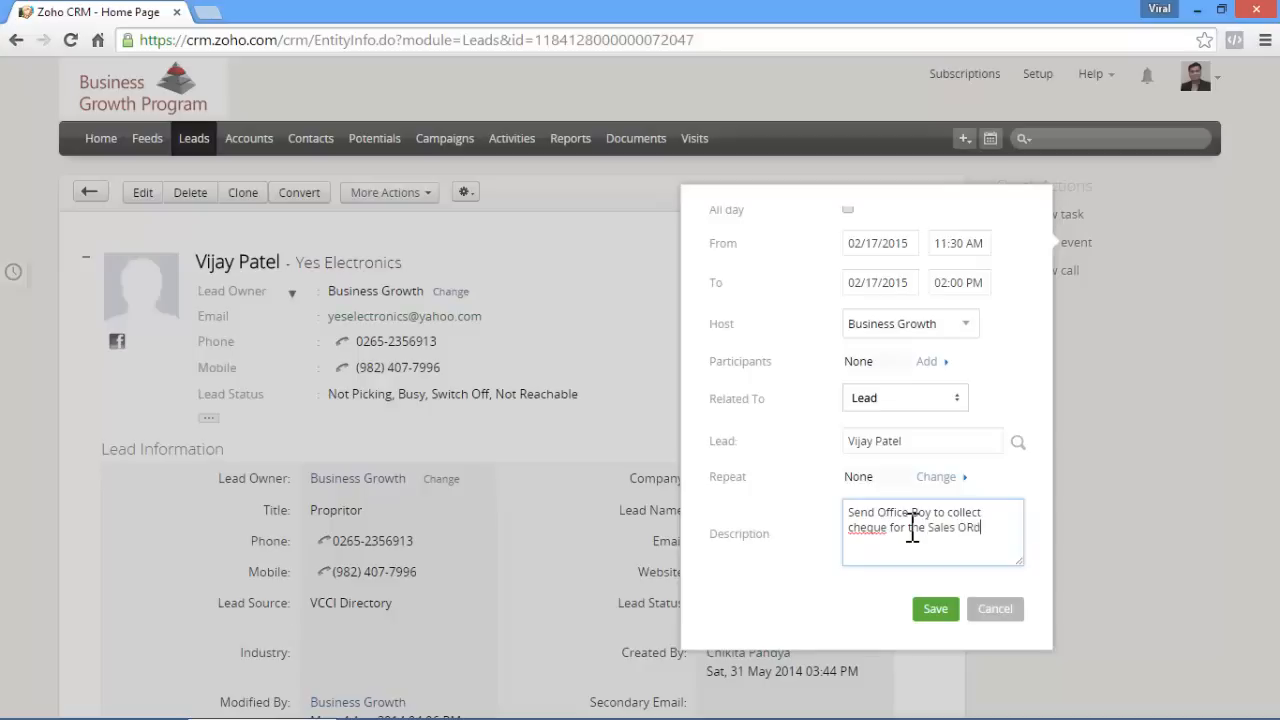
pyautogui.press('BackSpace')
pyautogui.press('BackSpace')
pyautogui.write('Order No 123 along')
pyautogui.write('Invoice.')
pyautogui.click(938, 610)
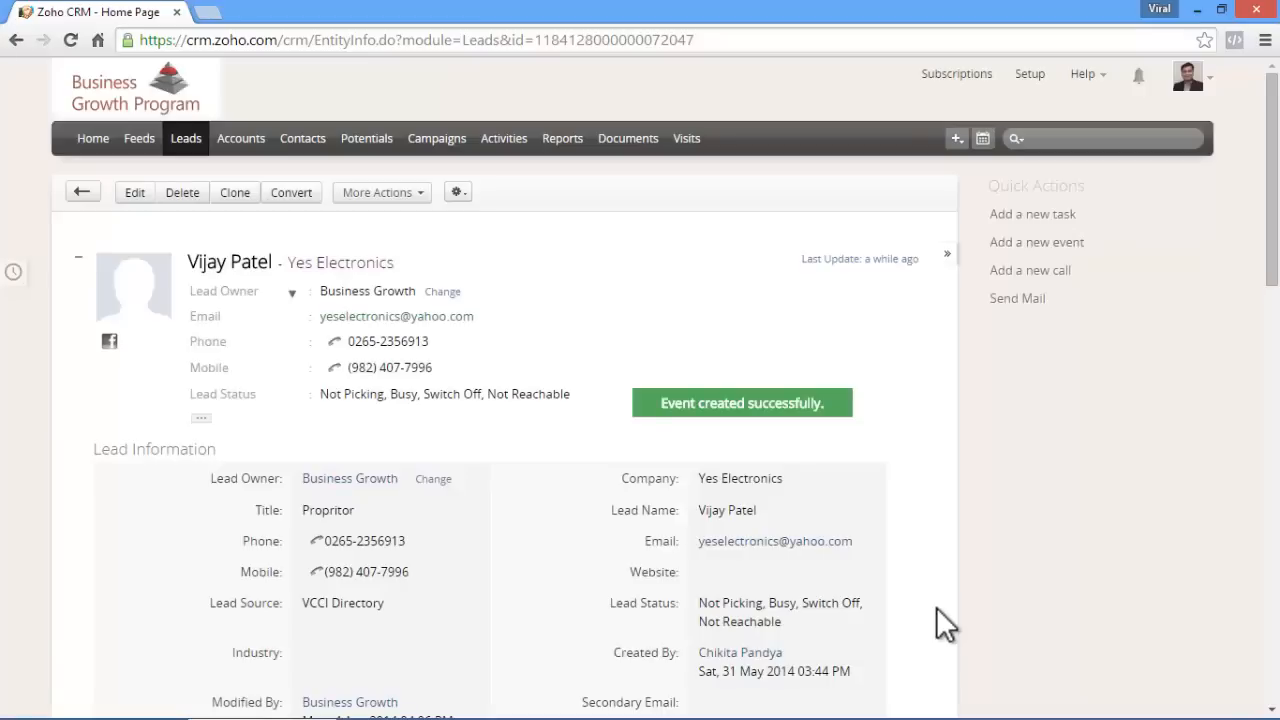
# Start a new call for the lead with subject "Confirmation for Cheque Collection", call type Outbound and call purpose Administrative
pyautogui.click(1035, 268)
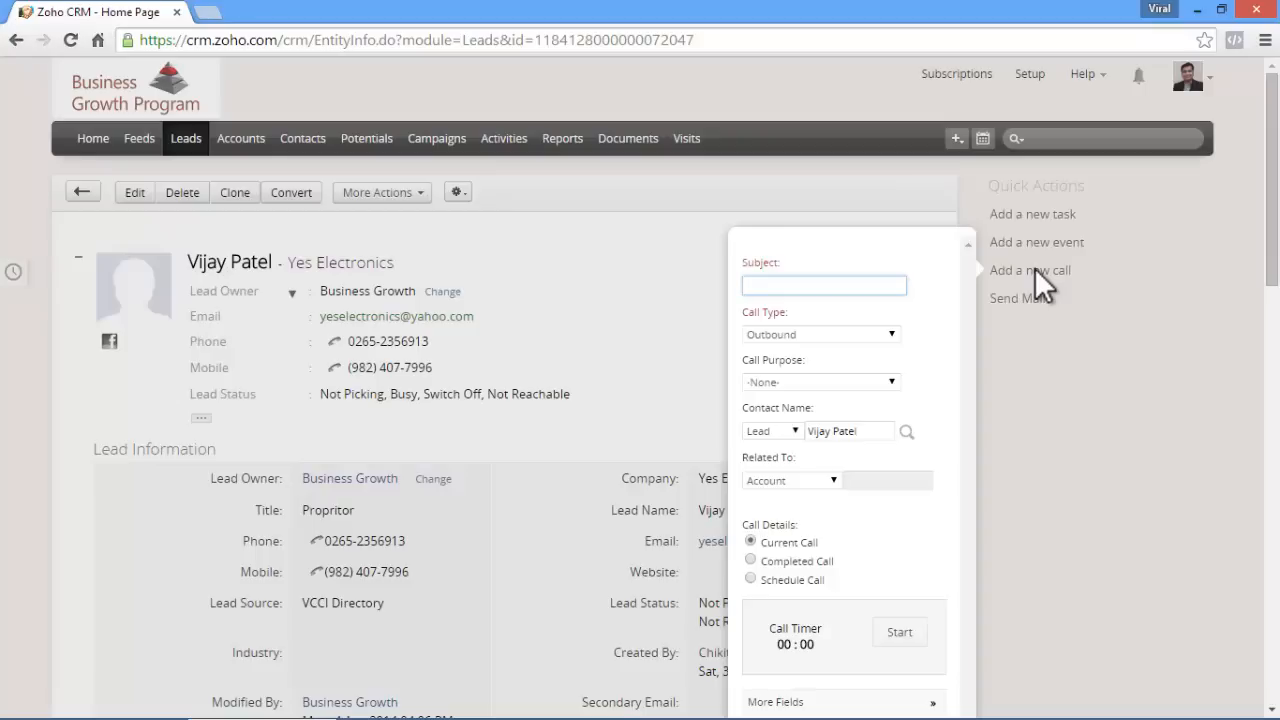
pyautogui.write('Confirmation for Cheque Collection')
pyautogui.press('Tab')
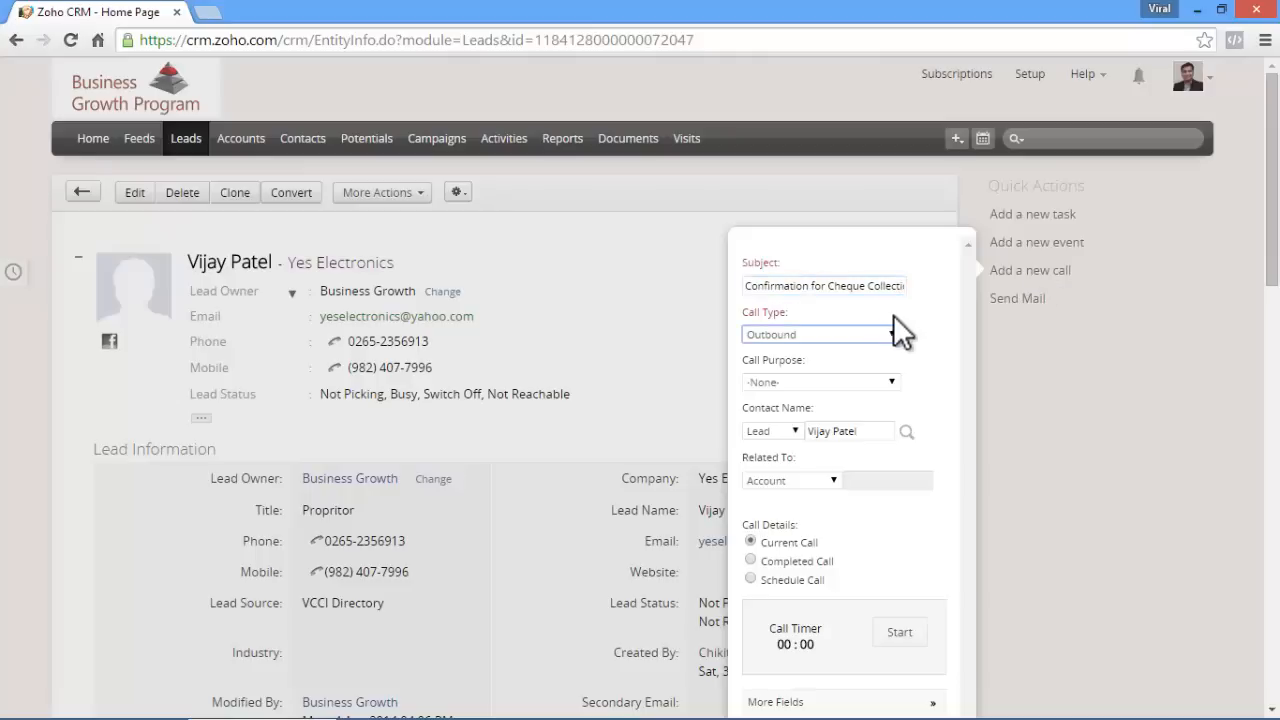
pyautogui.click(891, 336)
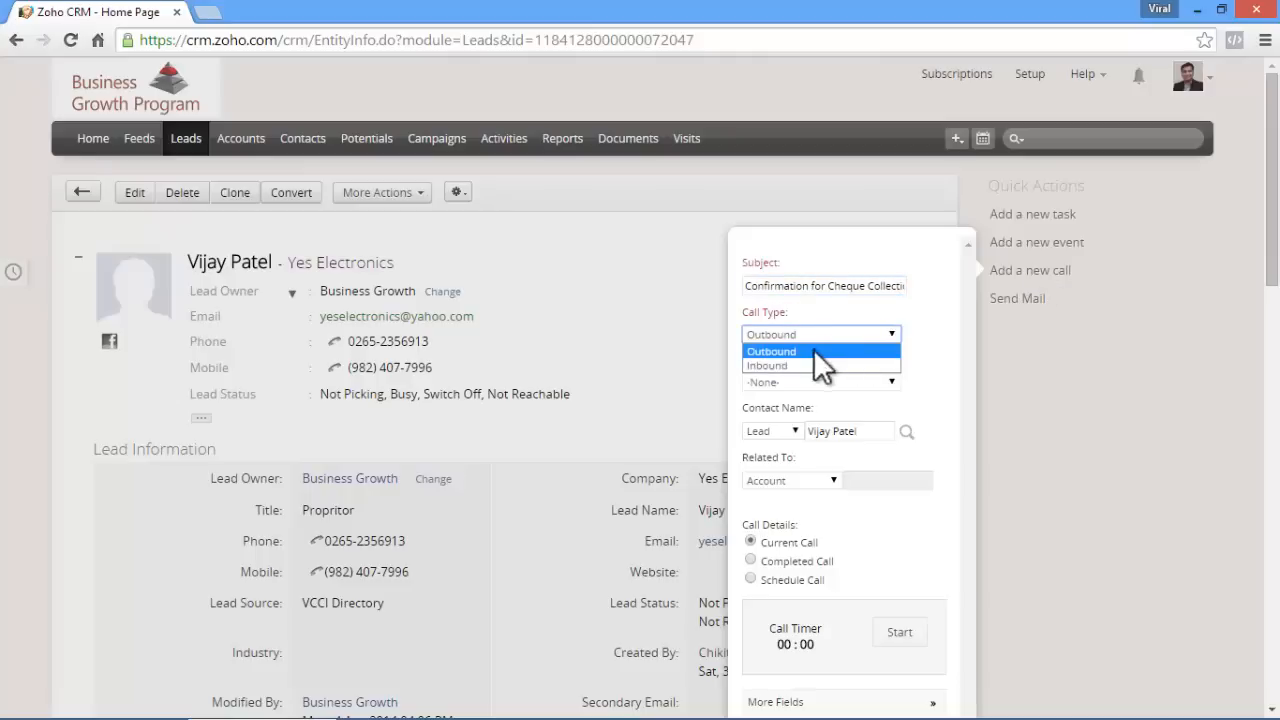
pyautogui.click(796, 352)
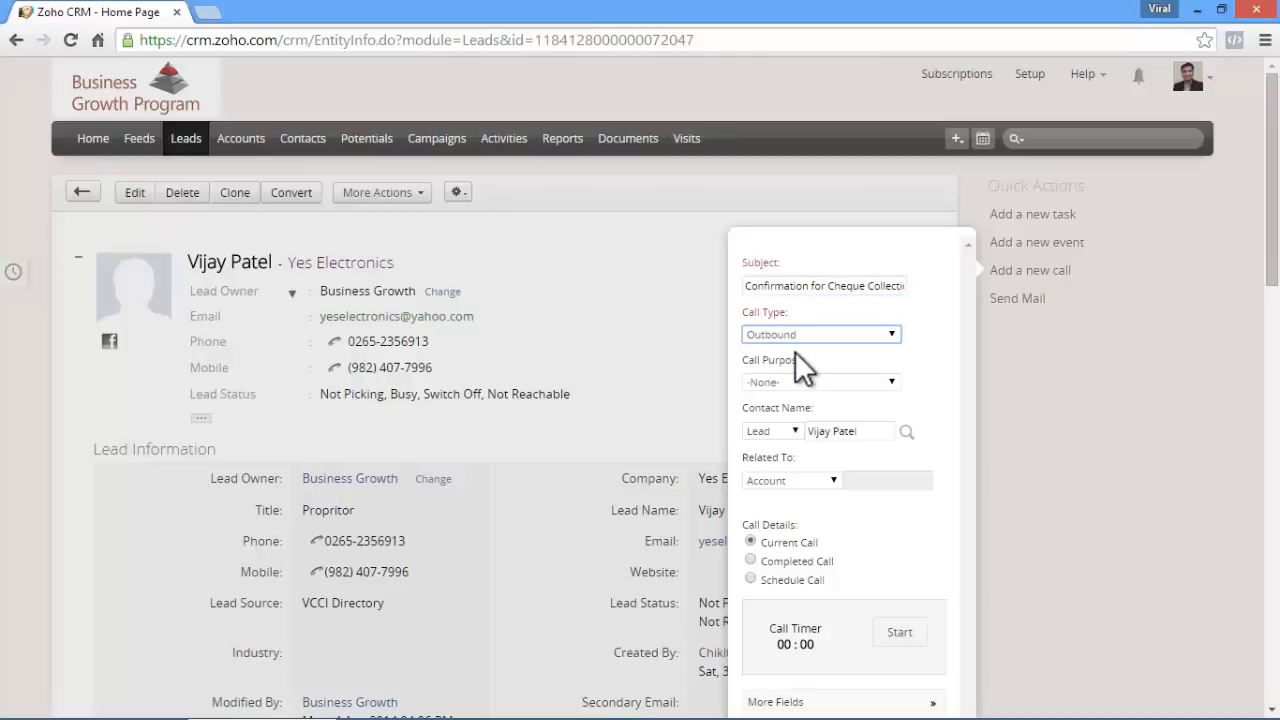
pyautogui.click(834, 381)
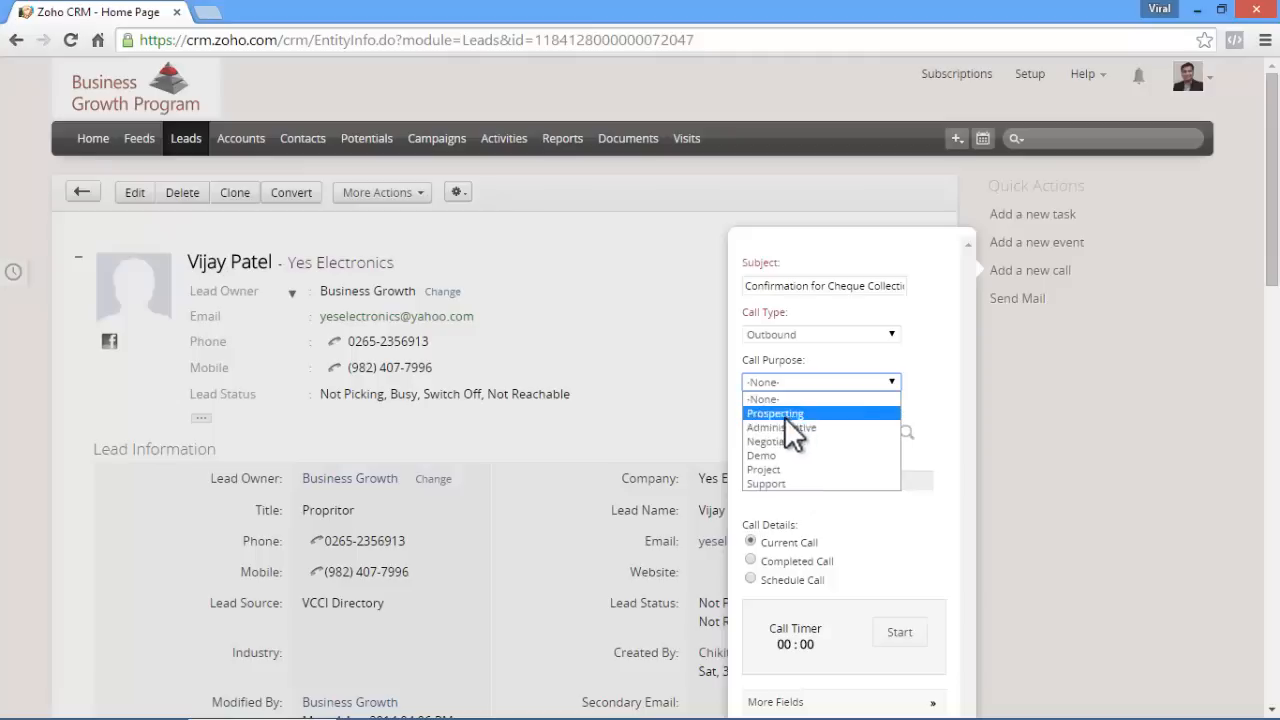
pyautogui.click(822, 427)
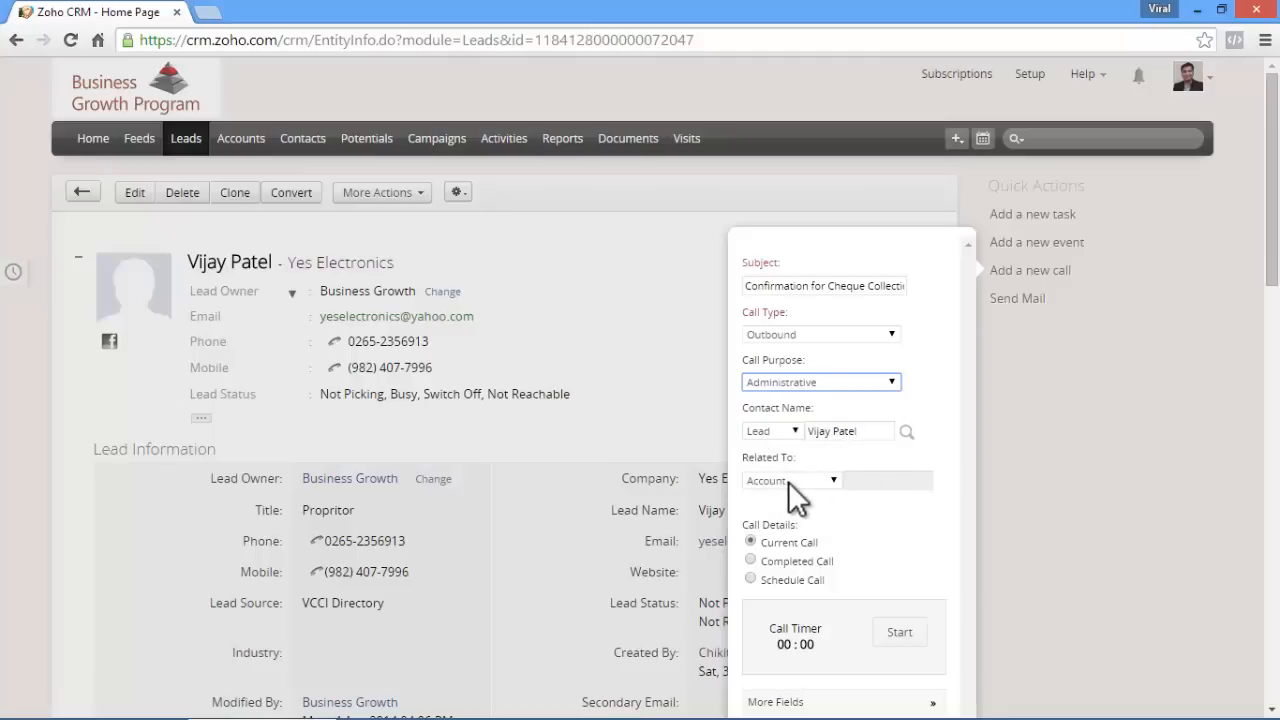
# Time the current call with the call timer, stopping it after about 7 seconds
pyautogui.scroll(-1, 788, 481)
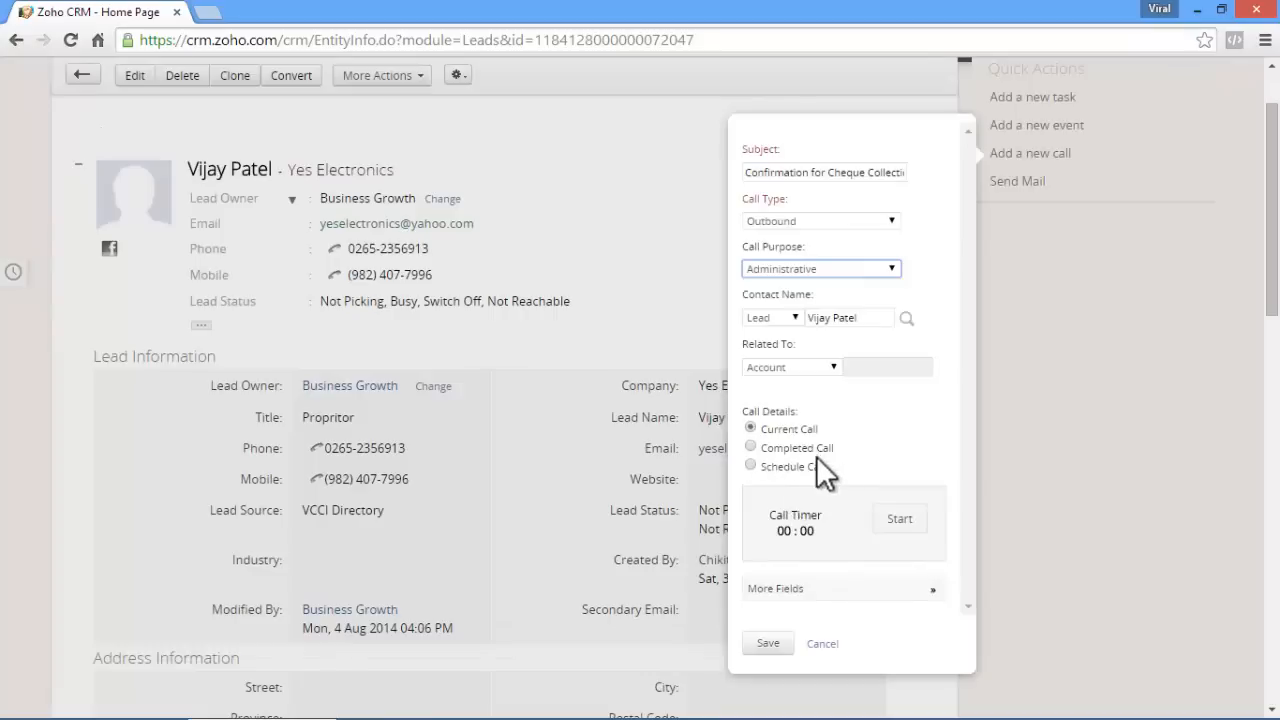
pyautogui.click(897, 528)
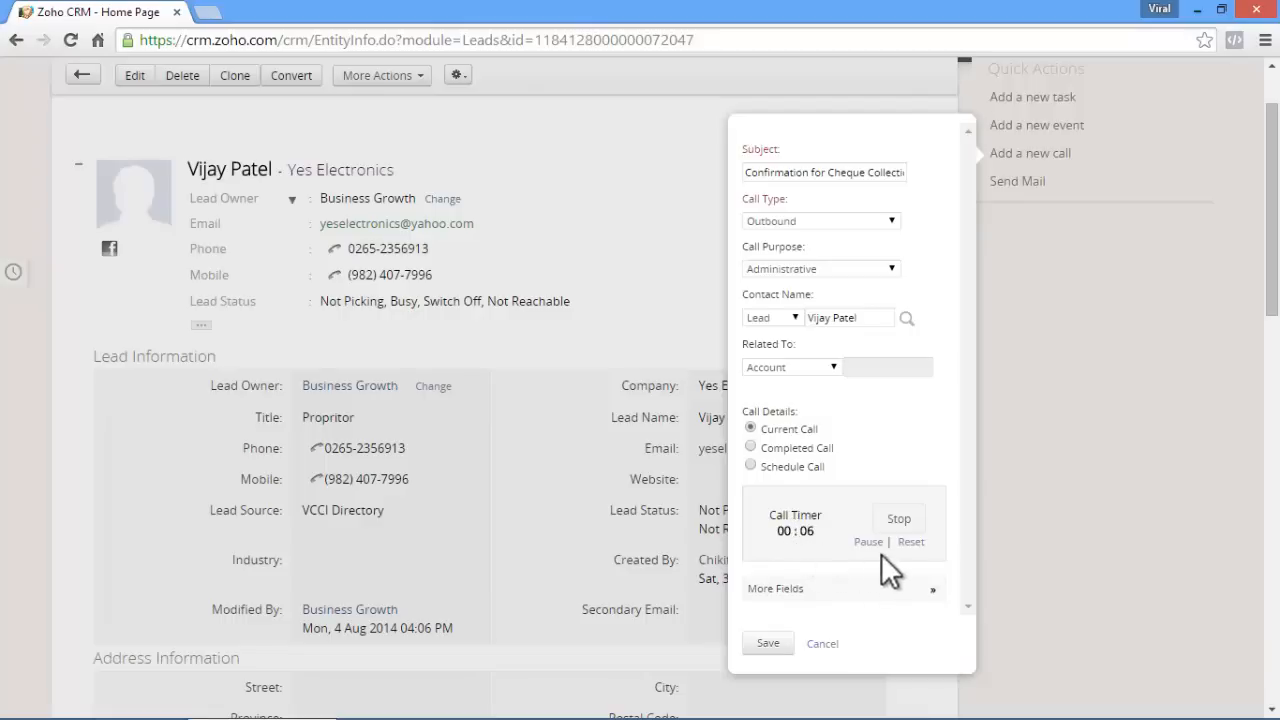
pyautogui.click(899, 519)
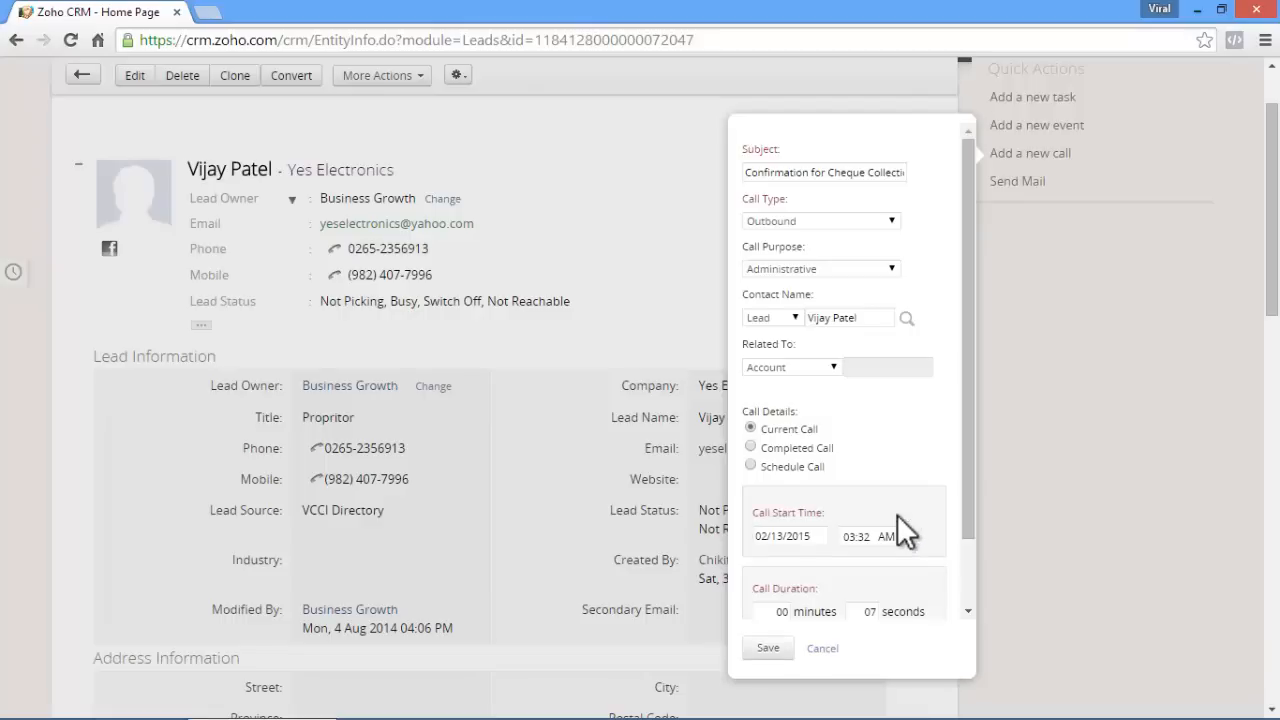
# Add the call description "He said send your person to collect cheque between 3 to 4 pm" and result "Confirmation Given", and save the call
pyautogui.scroll(-3, 897, 514)
pyautogui.click(903, 597)
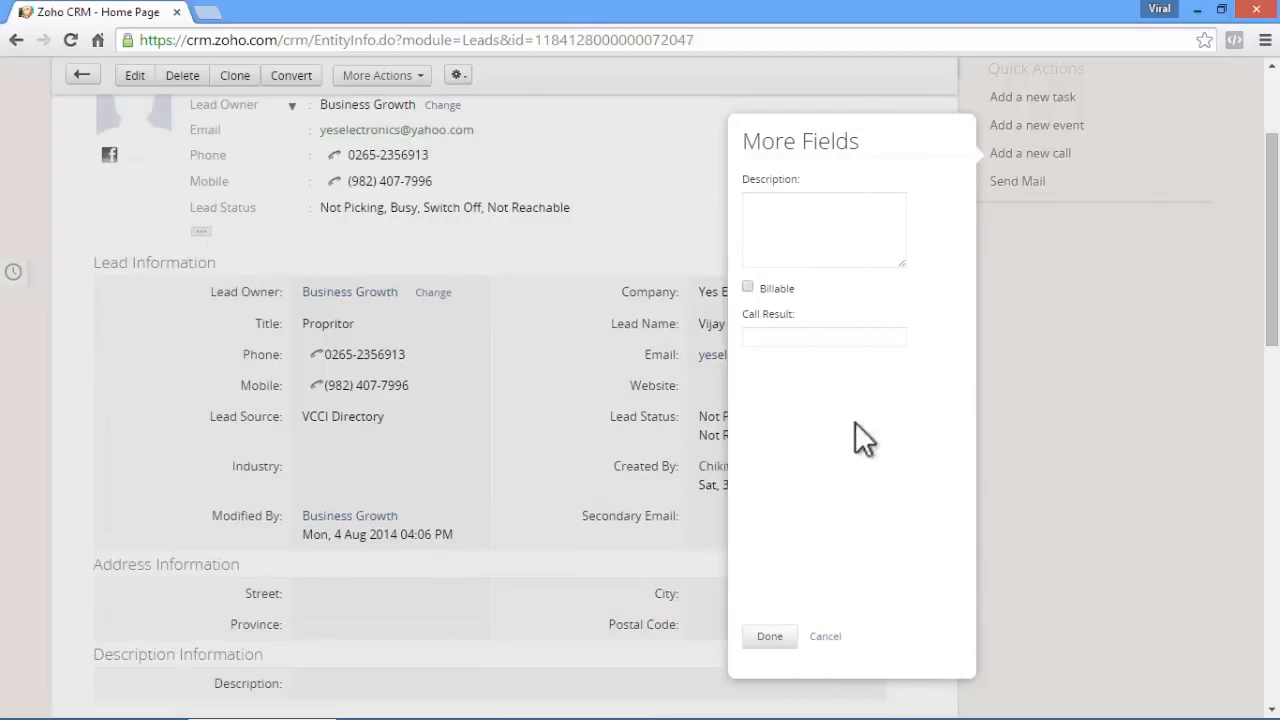
pyautogui.click(809, 210)
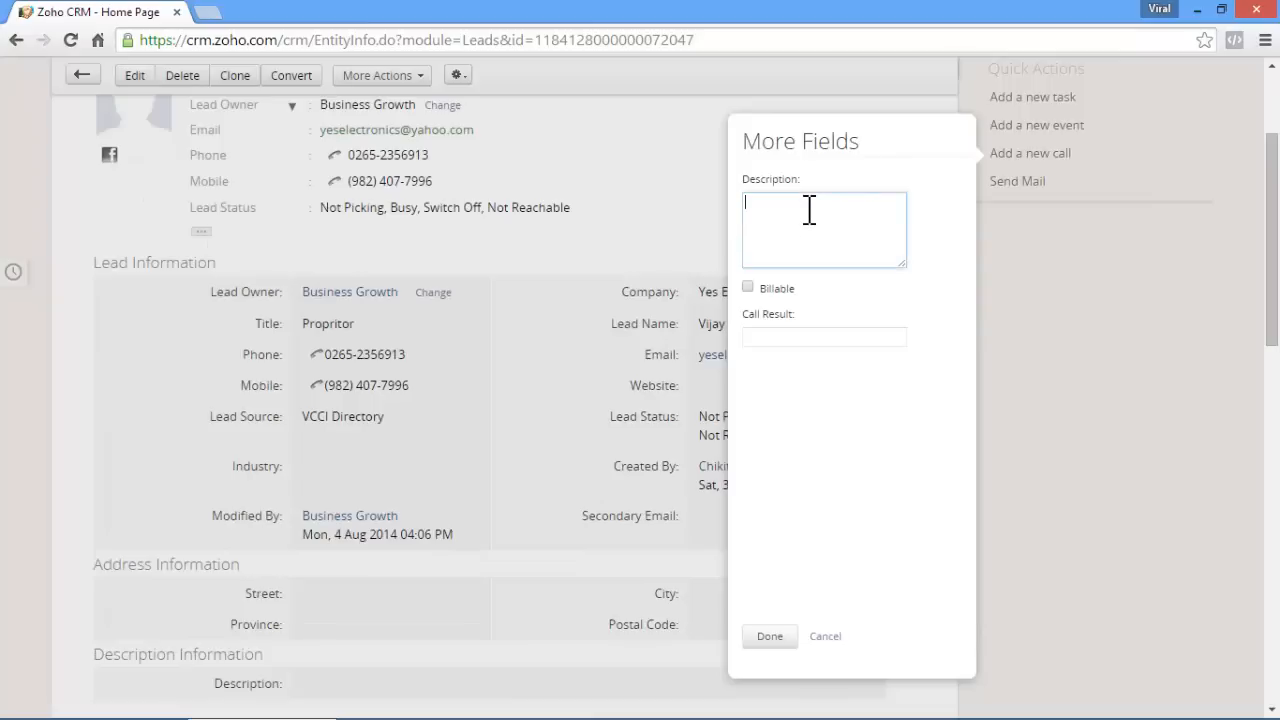
pyautogui.write('He said send your person to collect cheque between 3 to 4 pm')
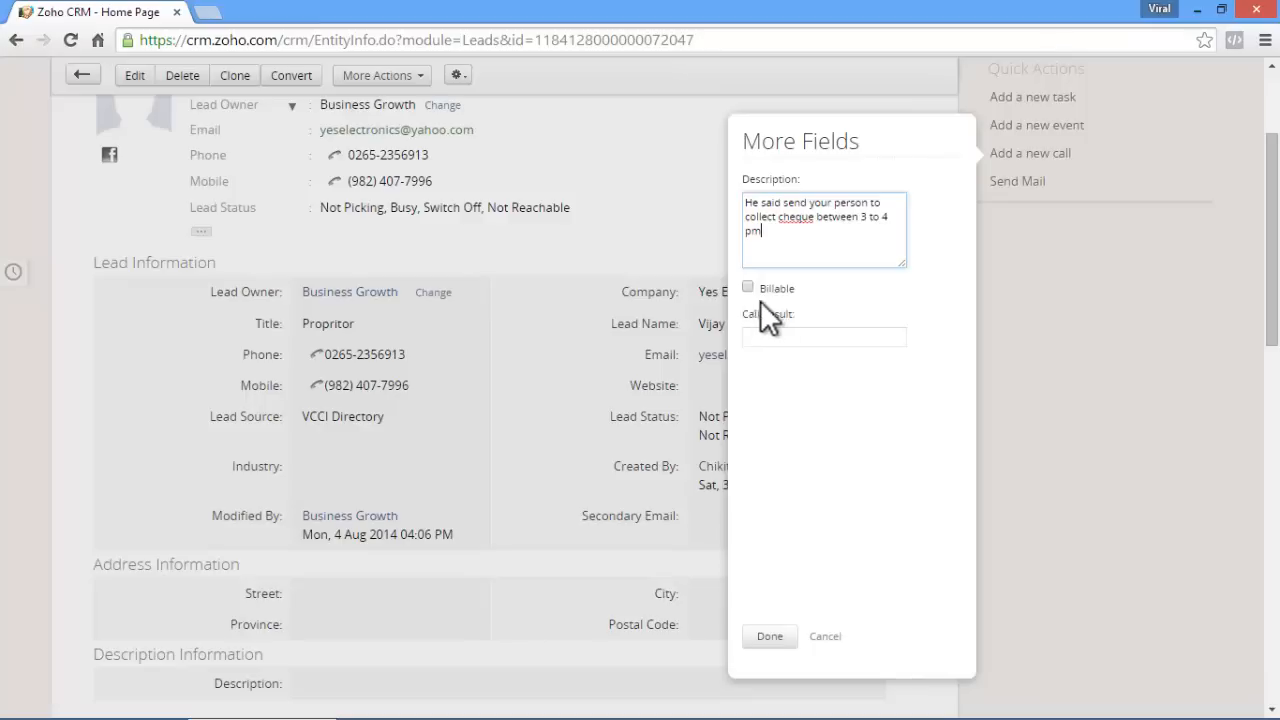
pyautogui.click(851, 338)
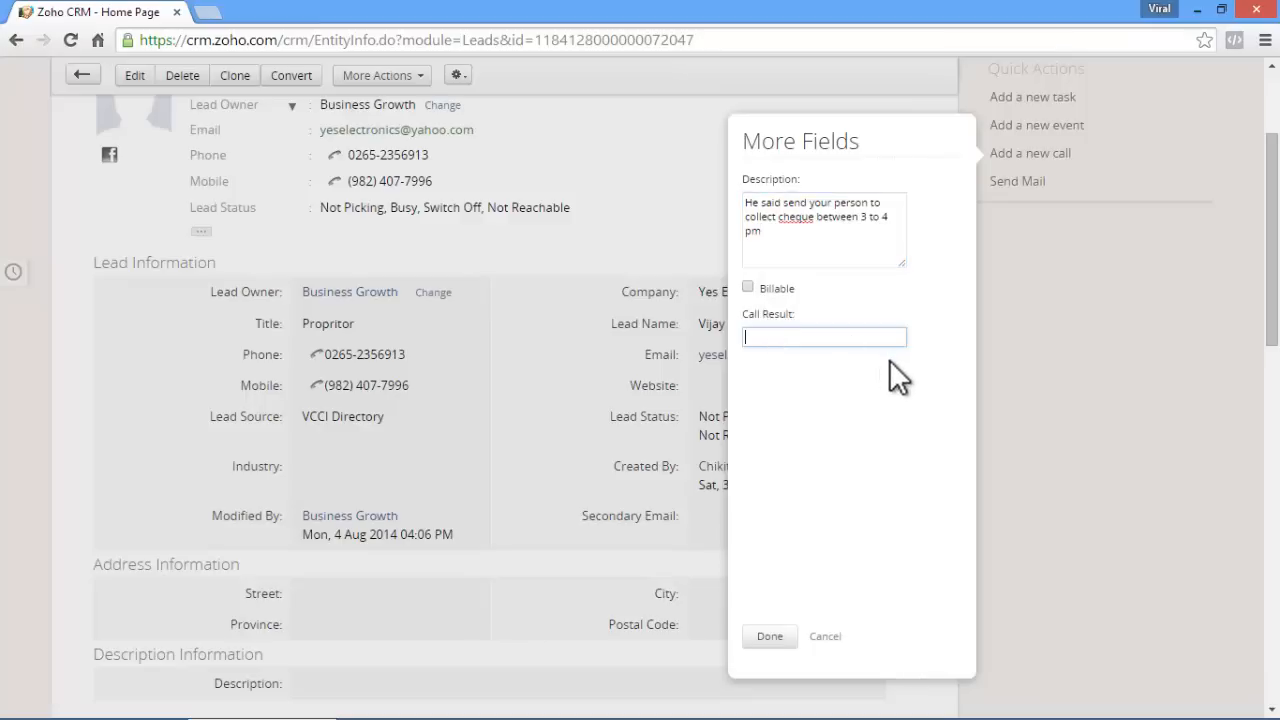
pyautogui.write('Confirmation Given')
pyautogui.click(770, 637)
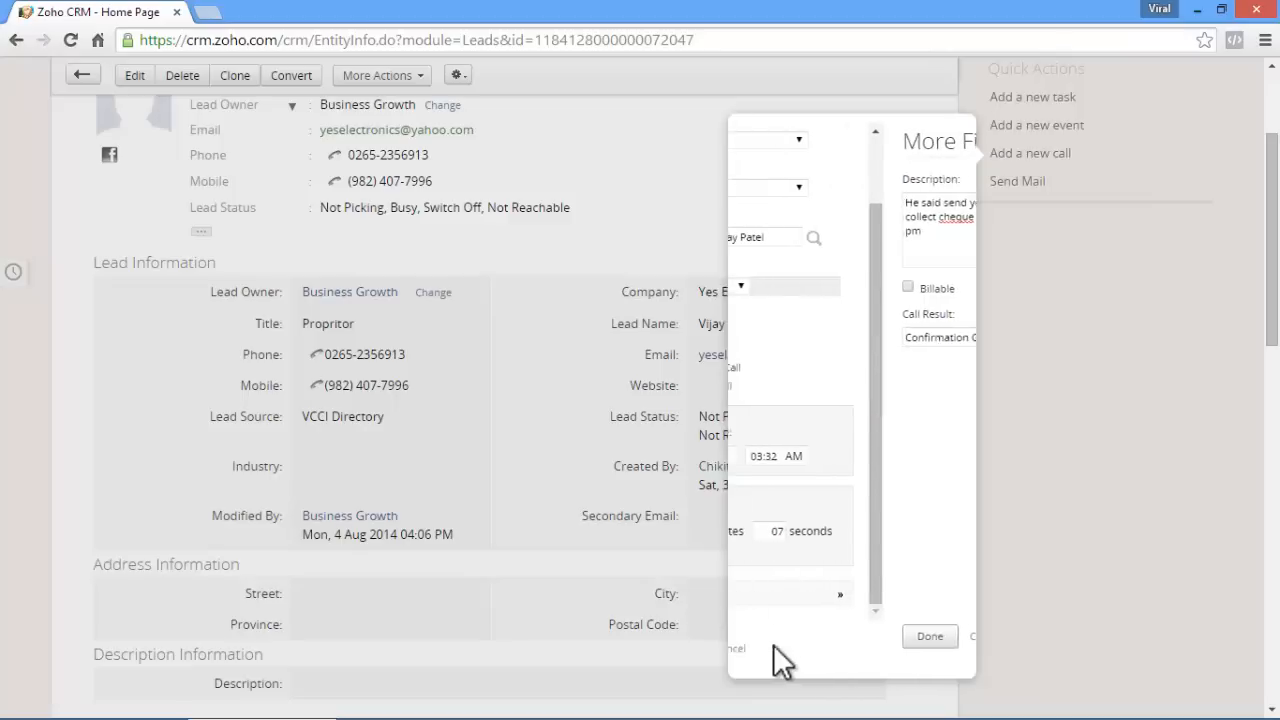
pyautogui.click(768, 648)
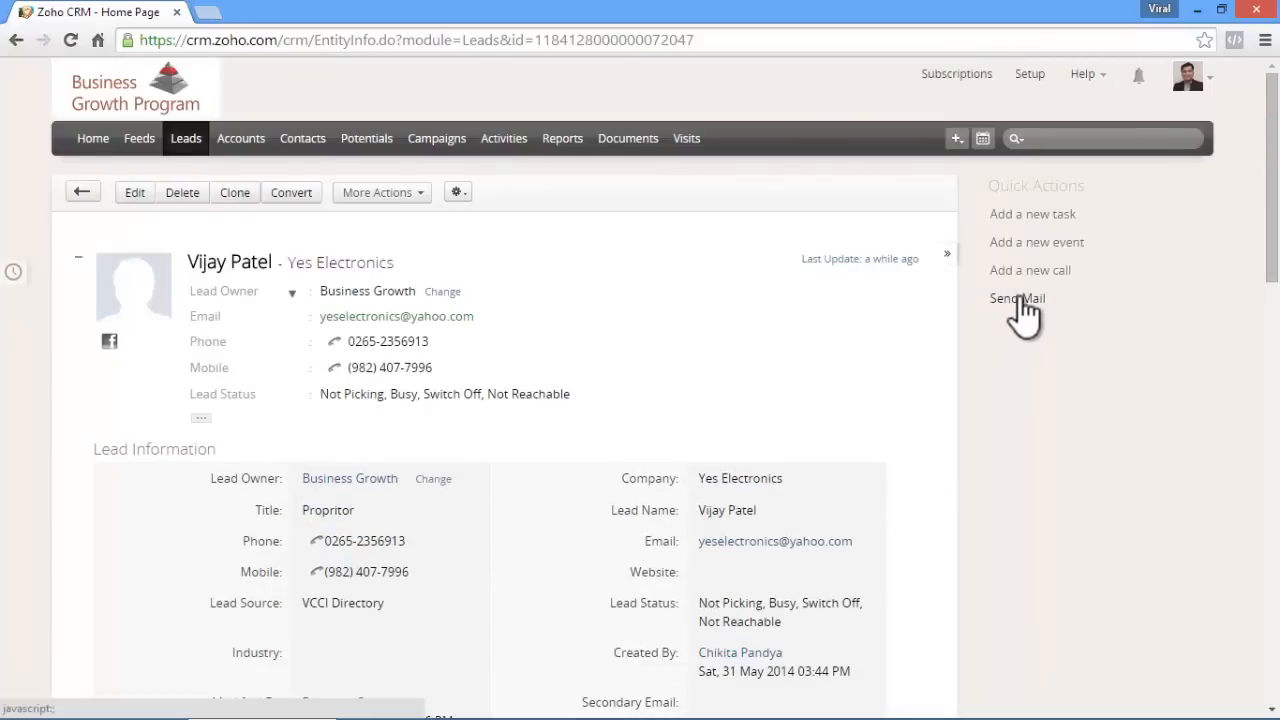
# Send the lead an email based on the TeleCalling template, and close the mail window
pyautogui.click(1025, 300)
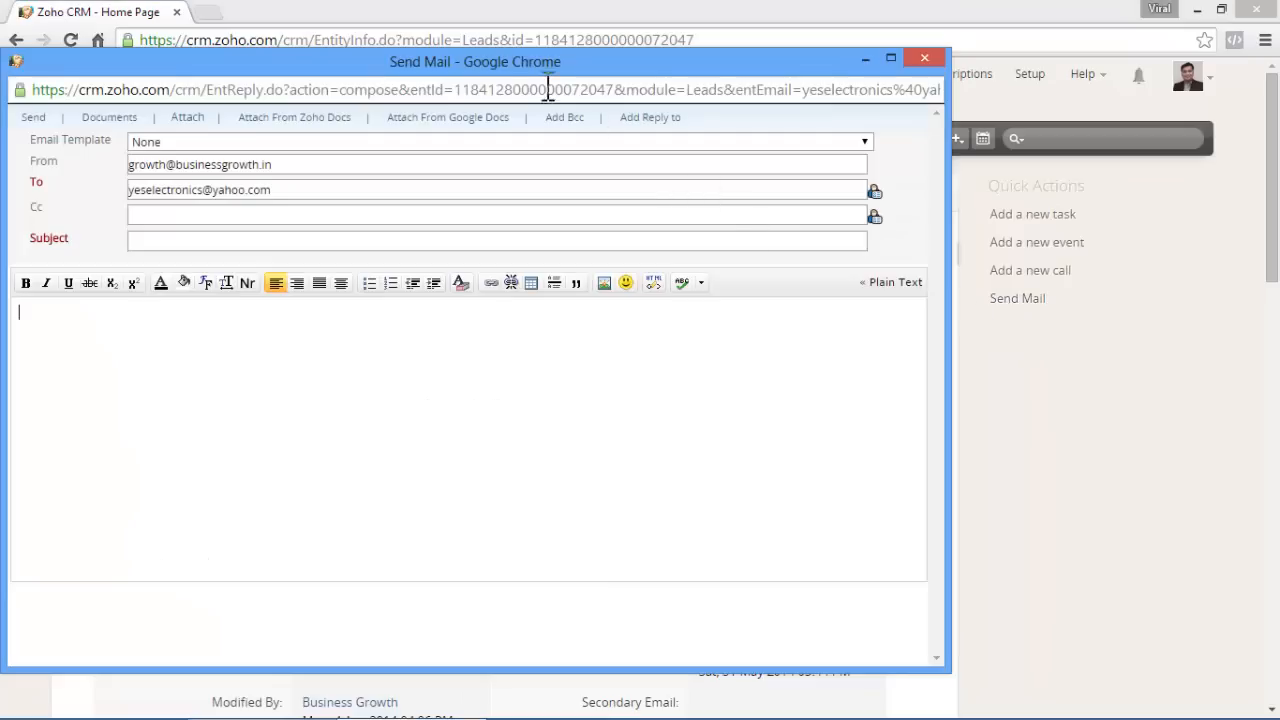
pyautogui.moveTo(518, 61); pyautogui.dragTo(710, 51)
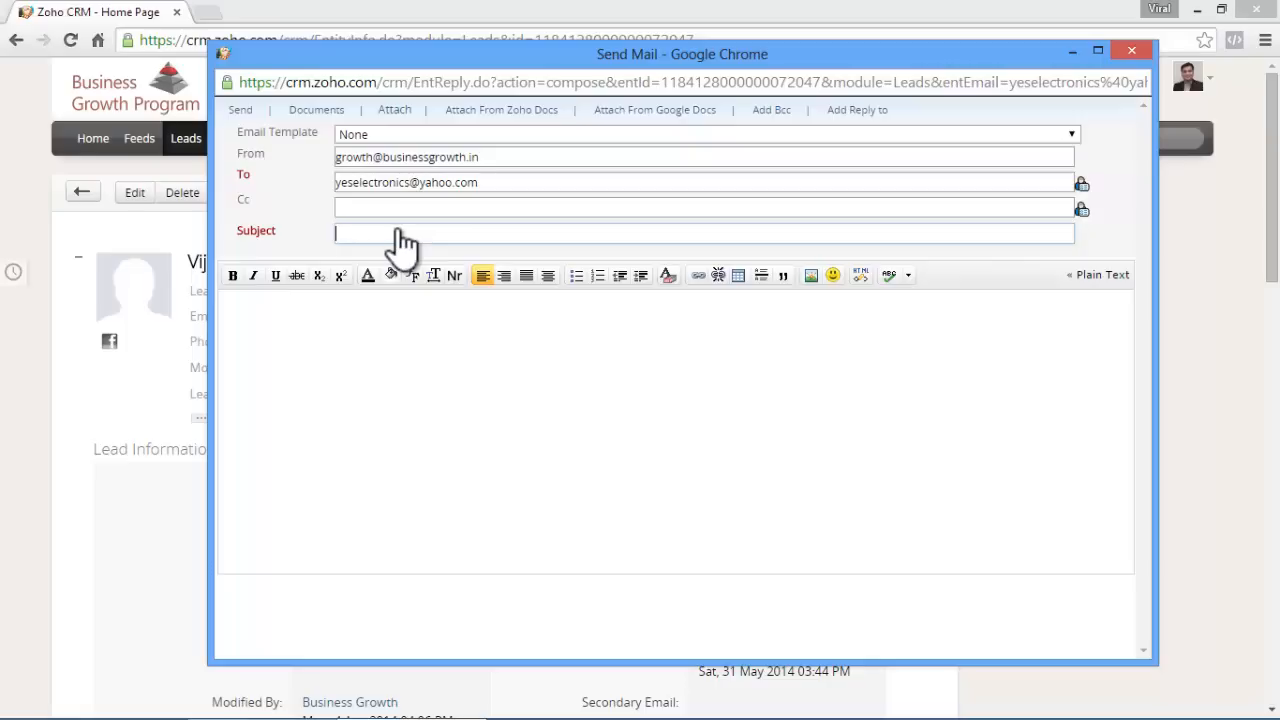
pyautogui.click(318, 365)
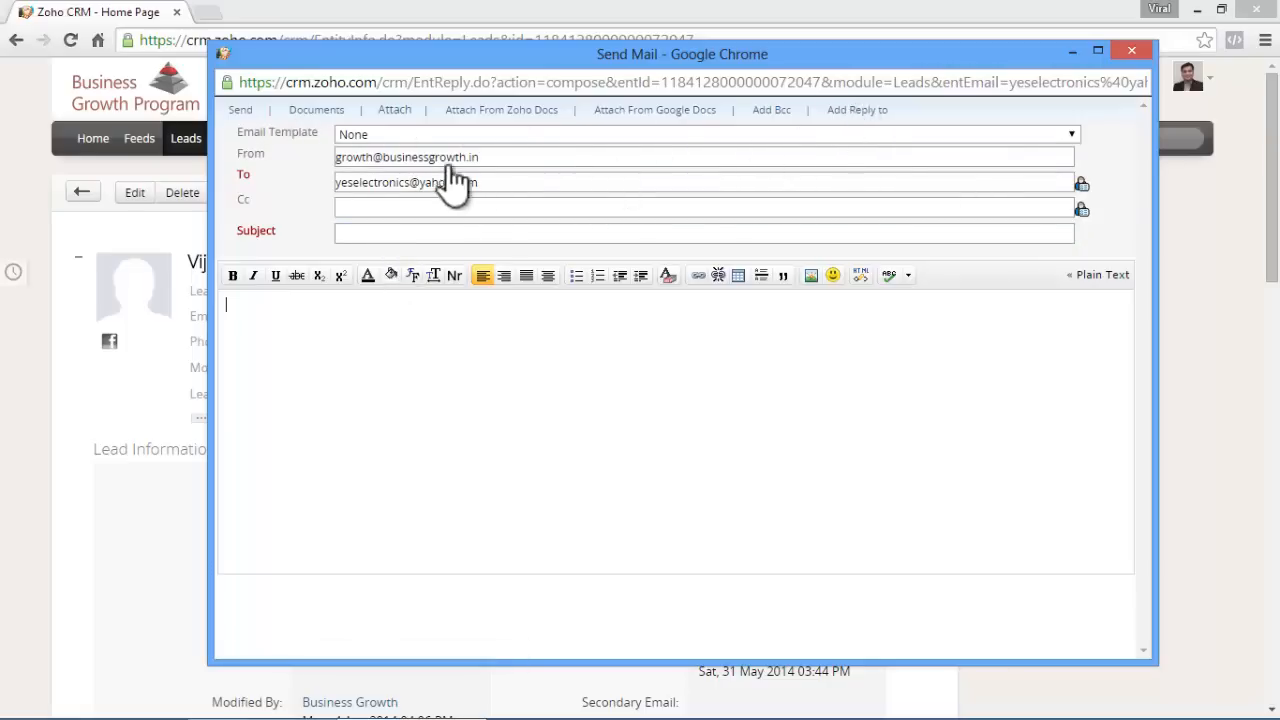
pyautogui.click(1070, 136)
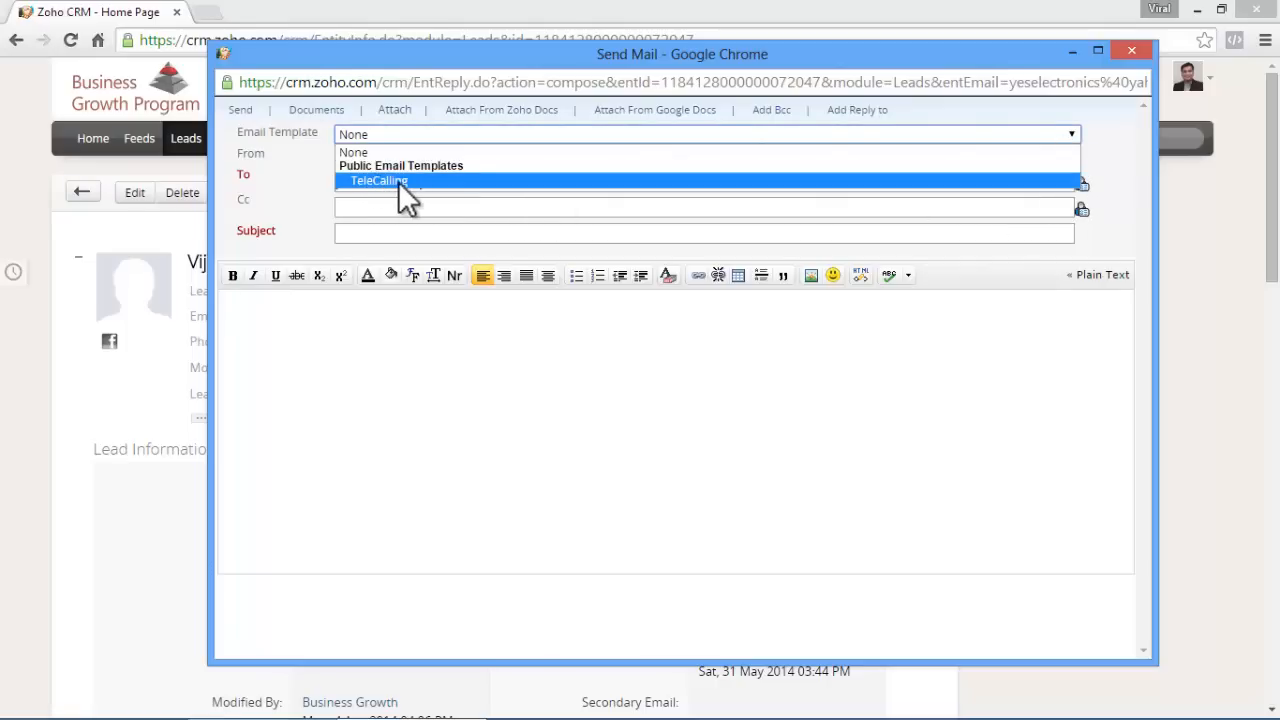
pyautogui.click(397, 181)
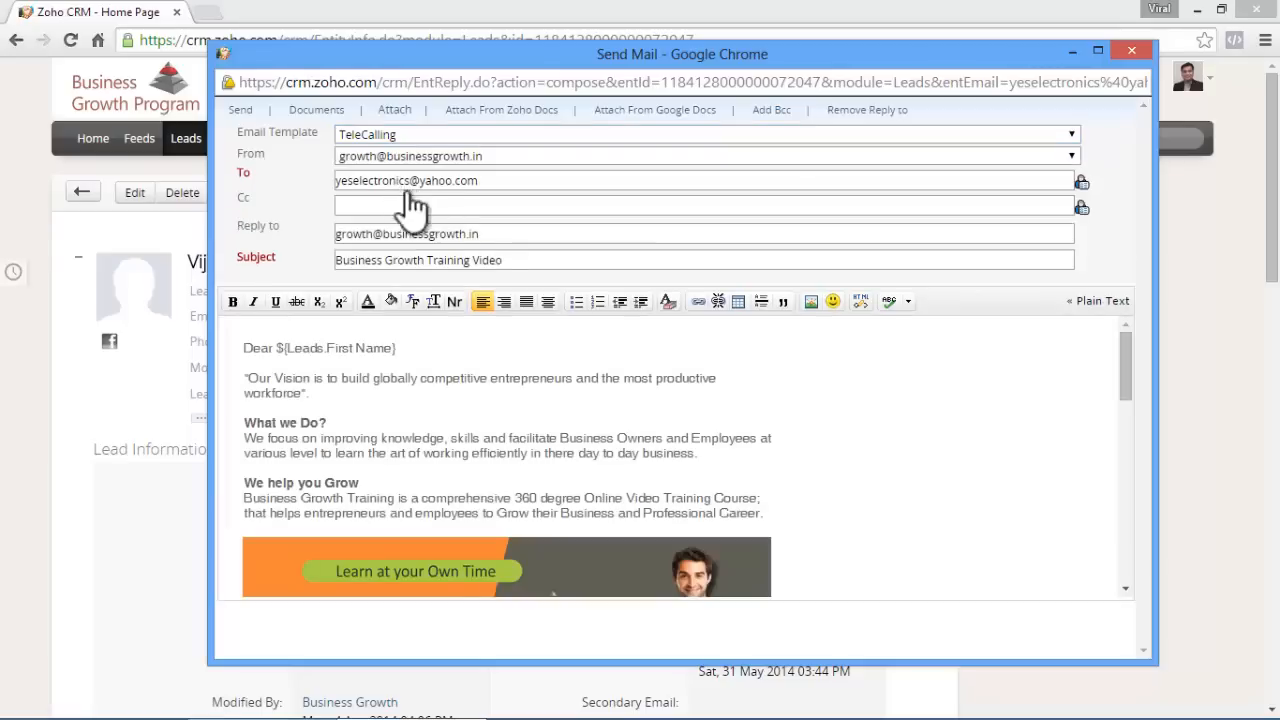
pyautogui.moveTo(1125, 348)
pyautogui.mouseDown()
pyautogui.moveTo(1117, 552)
pyautogui.moveTo(1124, 335)
pyautogui.mouseUp()
pyautogui.click(240, 111)
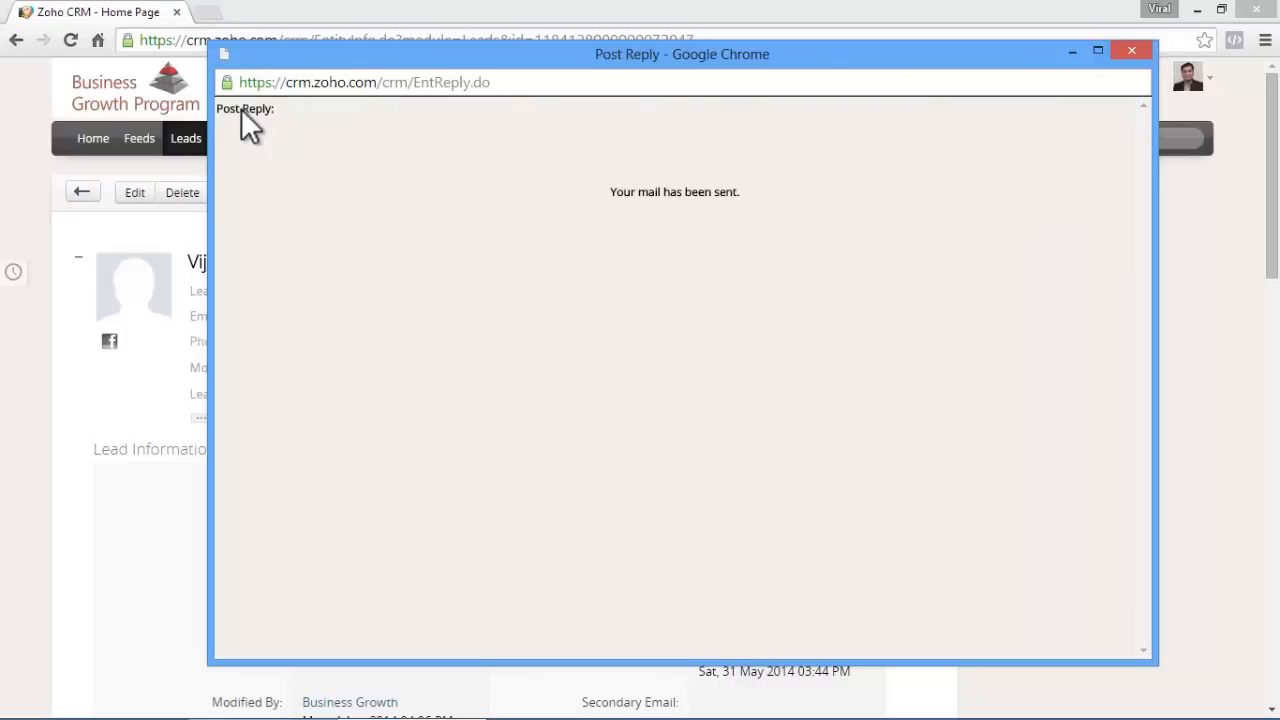
pyautogui.click(1132, 50)
# Review the lead's closed activities and emails, and return to the start of the record
pyautogui.moveTo(1275, 108); pyautogui.dragTo(1272, 565)
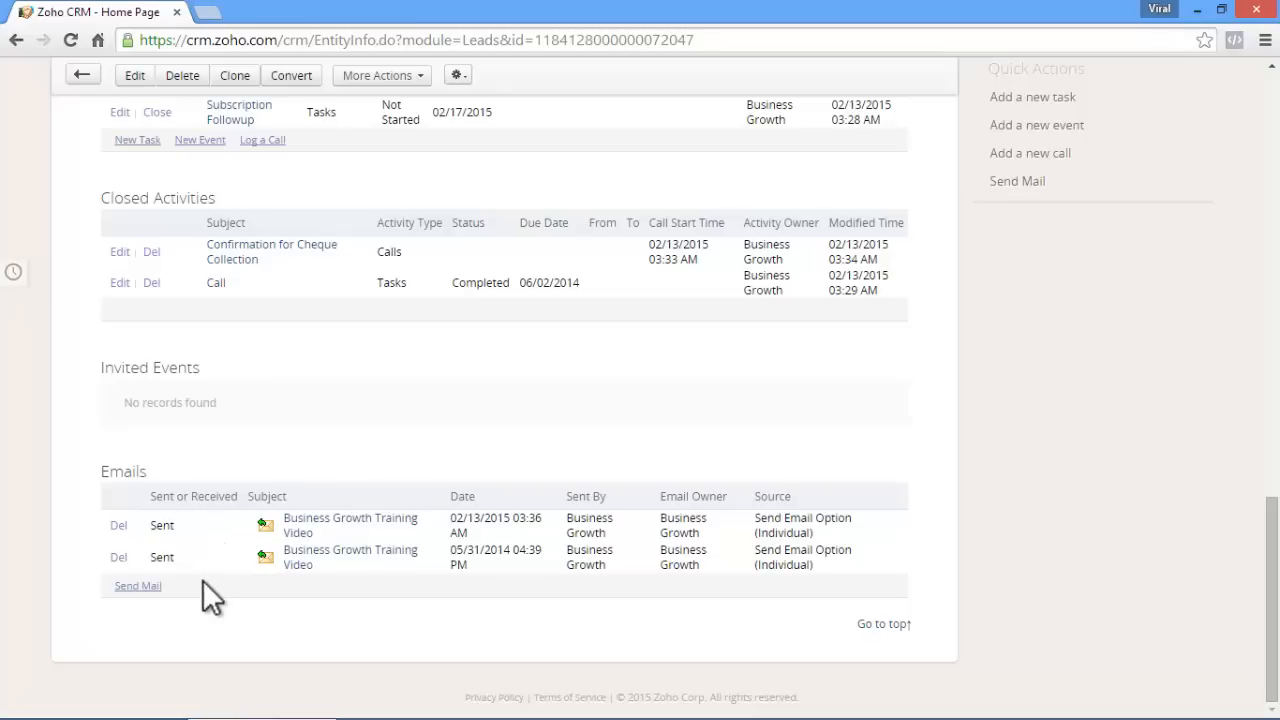
pyautogui.click(887, 624)
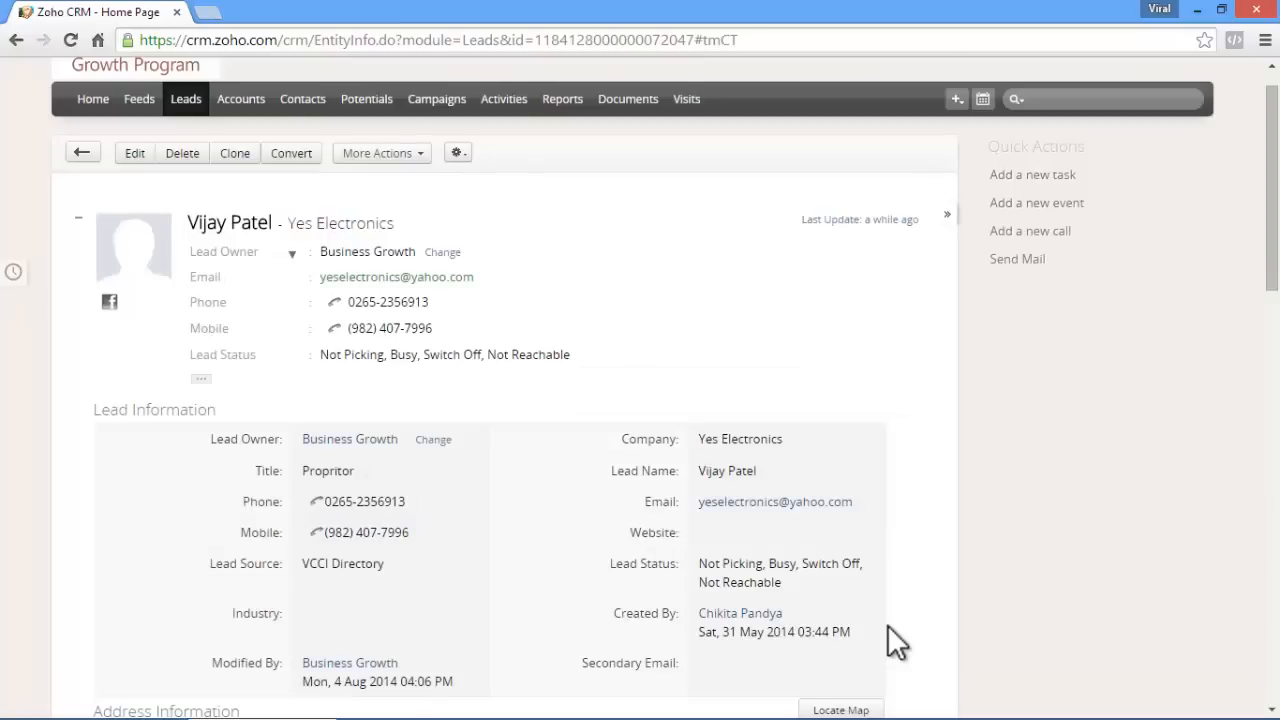